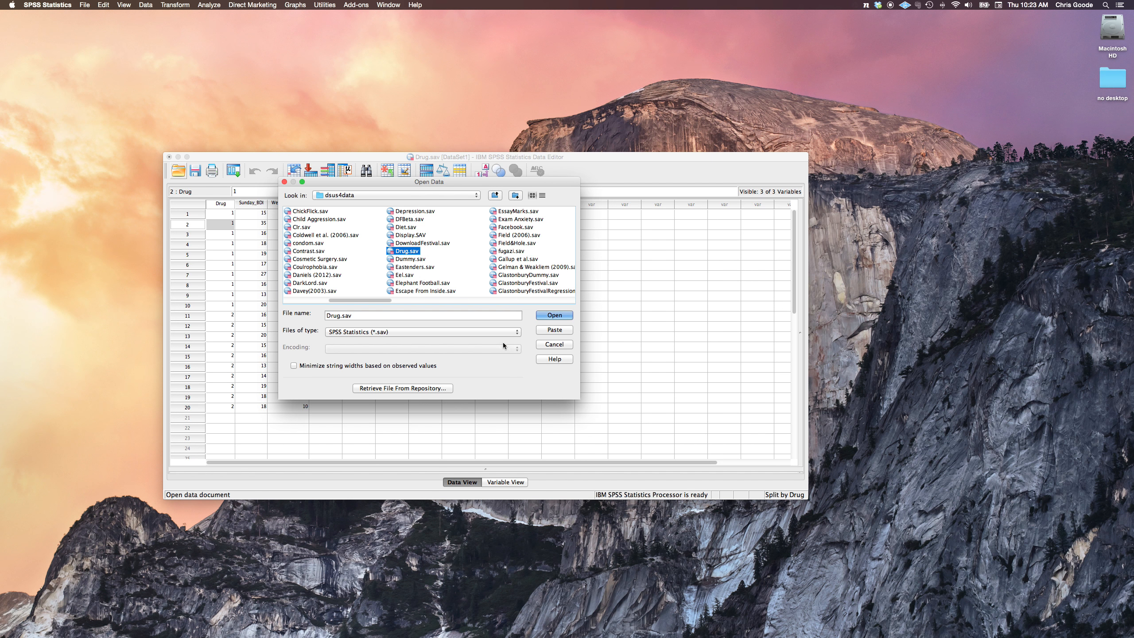
- Dismiss the file opening dialog and turn off Split File so all cases are analyzed without creating groups
left_click(556, 344)
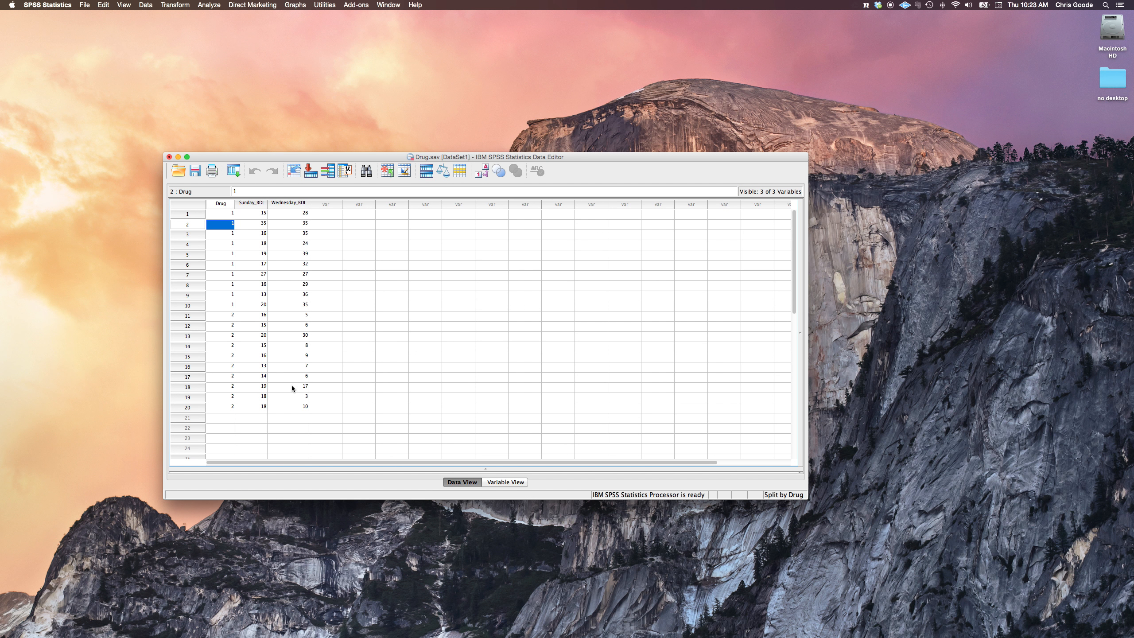
left_click(215, 213)
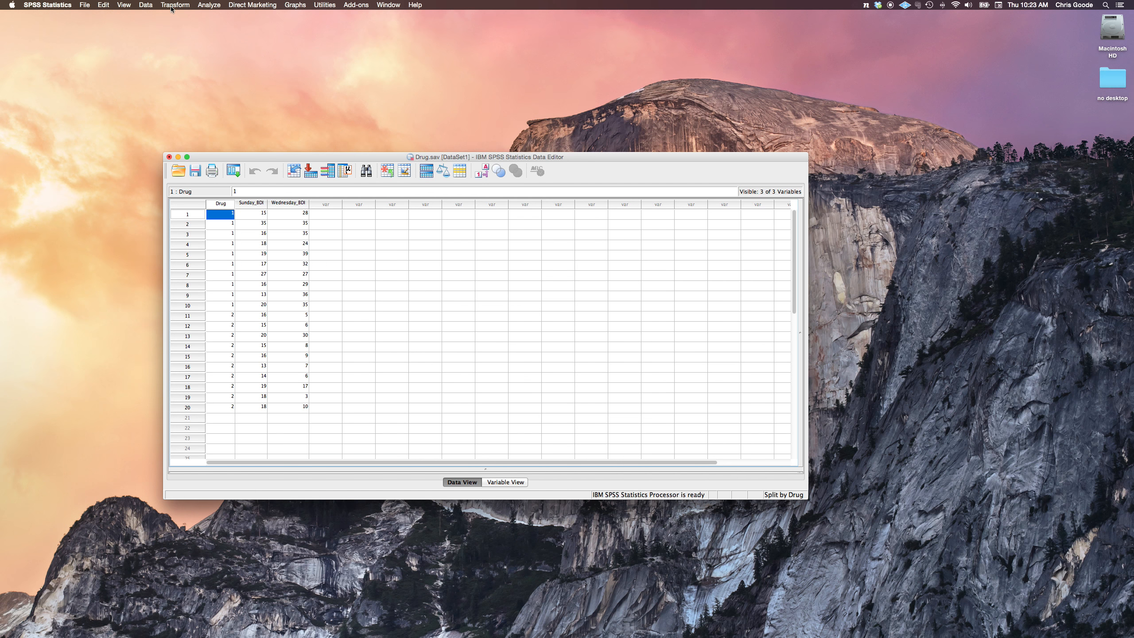
left_click(147, 5)
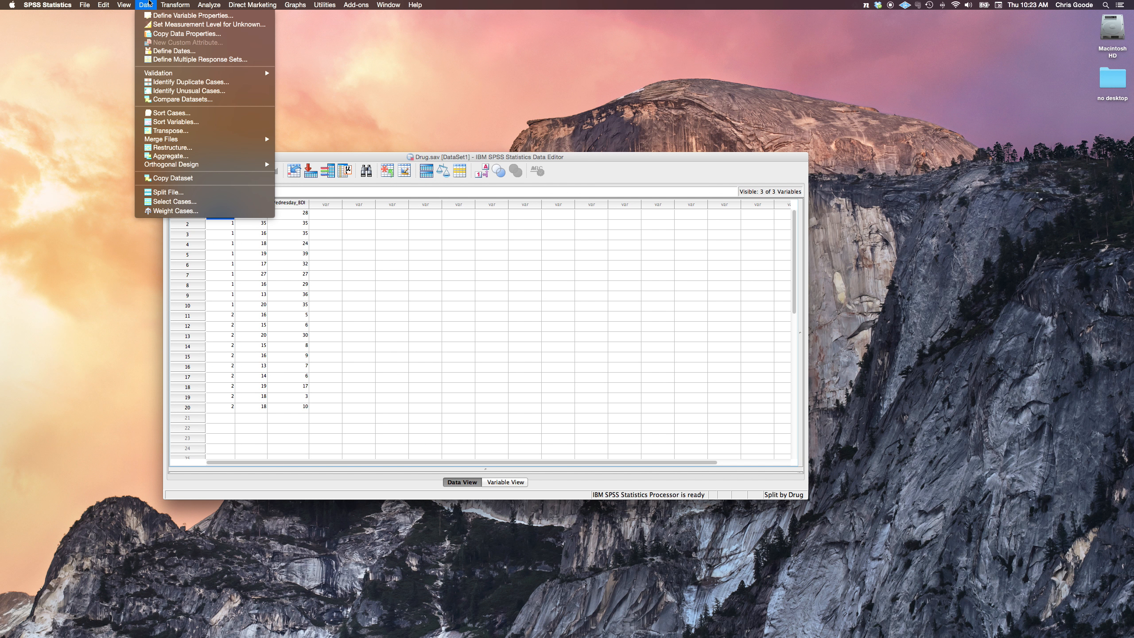
left_click(168, 192)
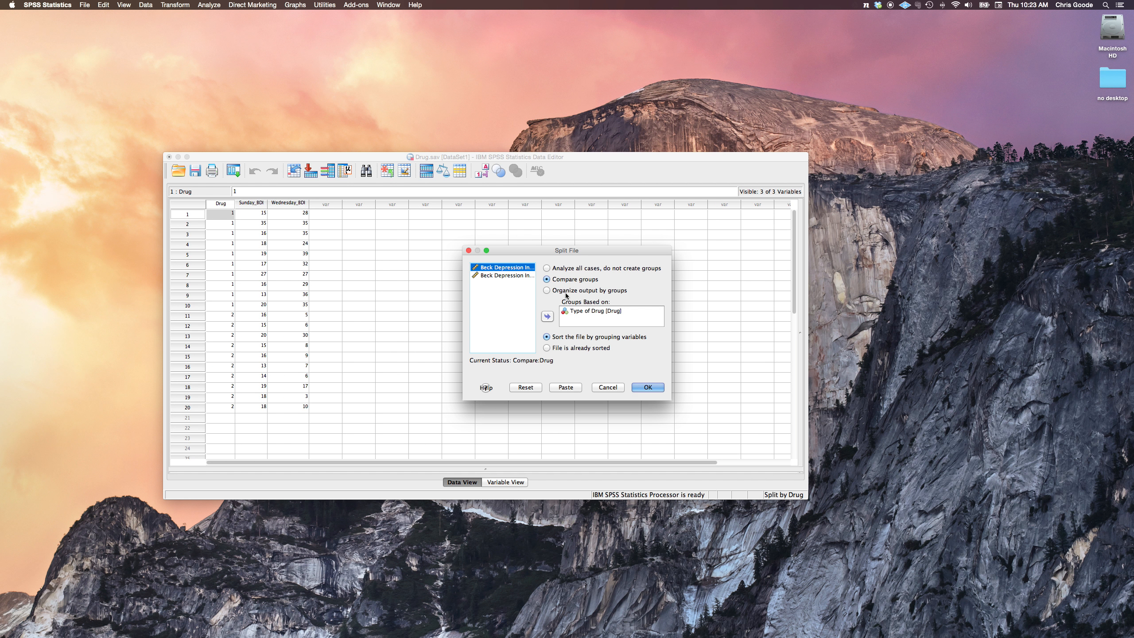
left_click(561, 270)
left_click(648, 387)
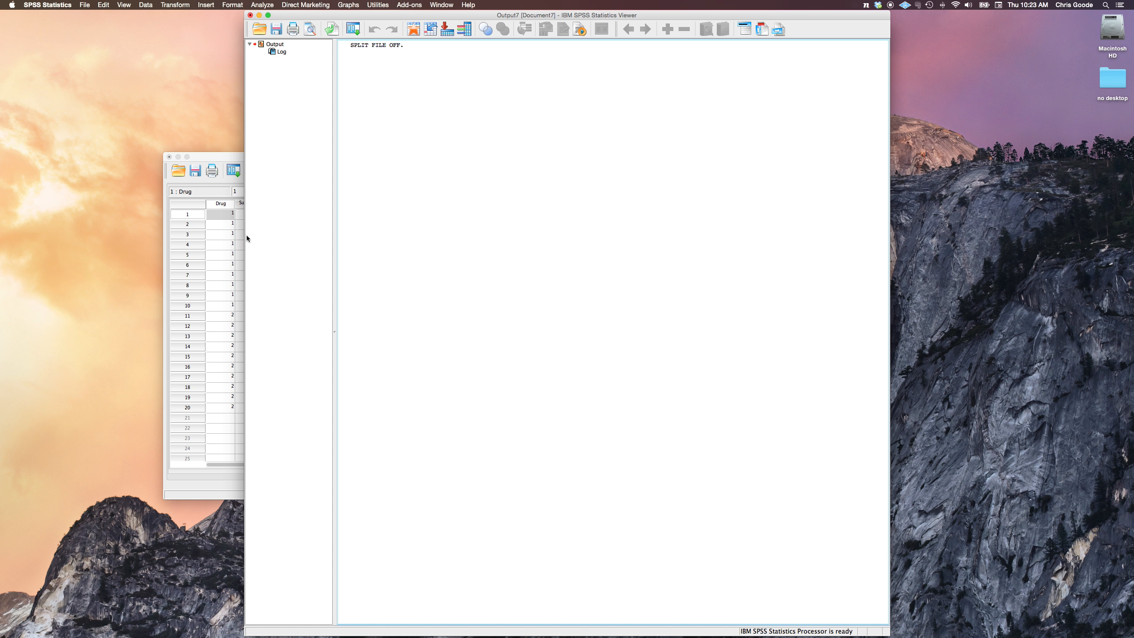
- Set up a customized nonparametric test for independent samples using the Mann-Whitney U test for two samples
left_click(221, 263)
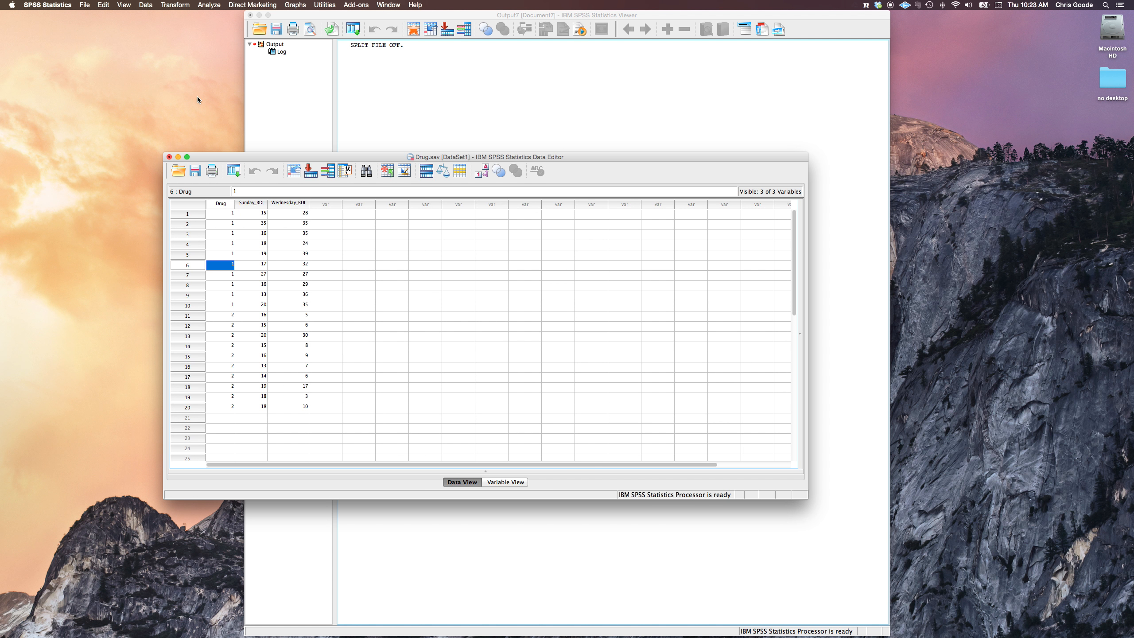
left_click(209, 4)
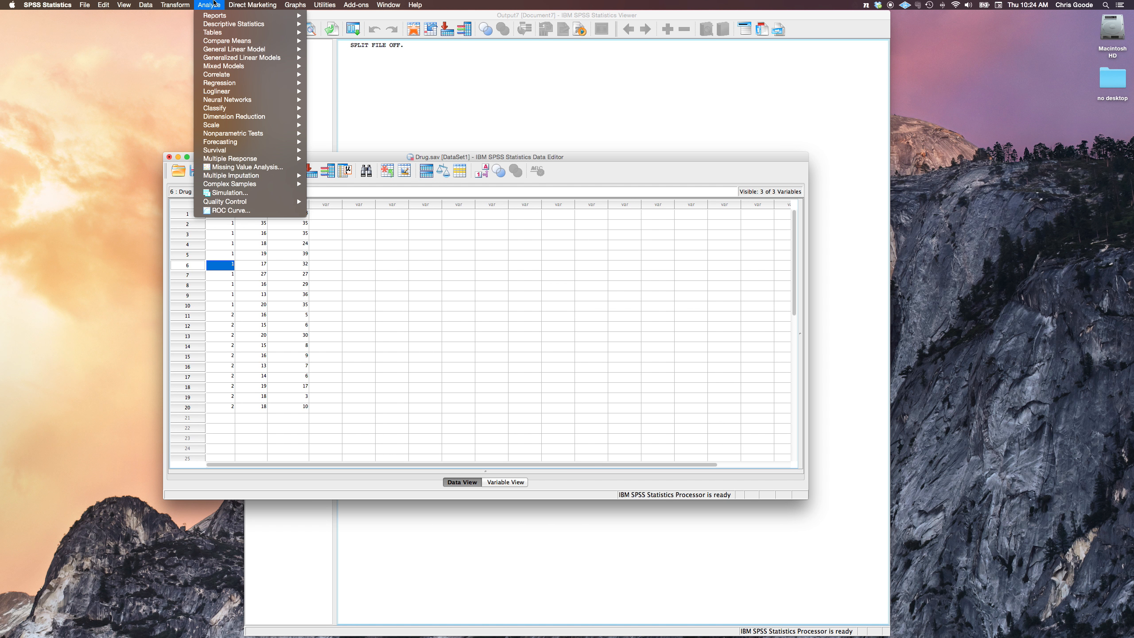
mouse_move(261, 137)
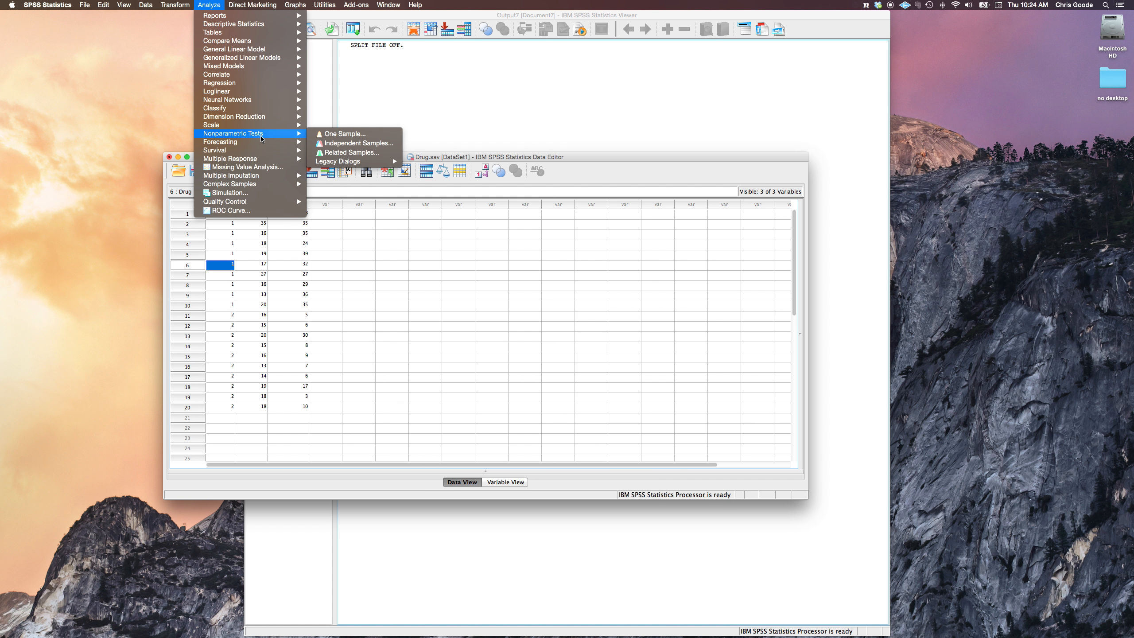
left_click(342, 143)
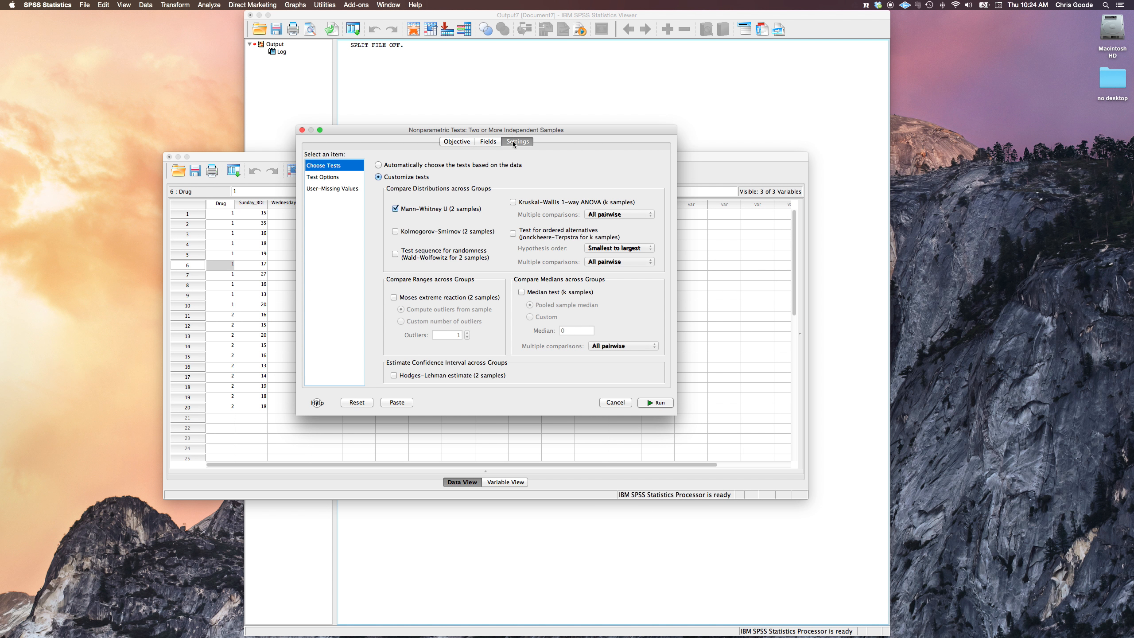
left_click(519, 141)
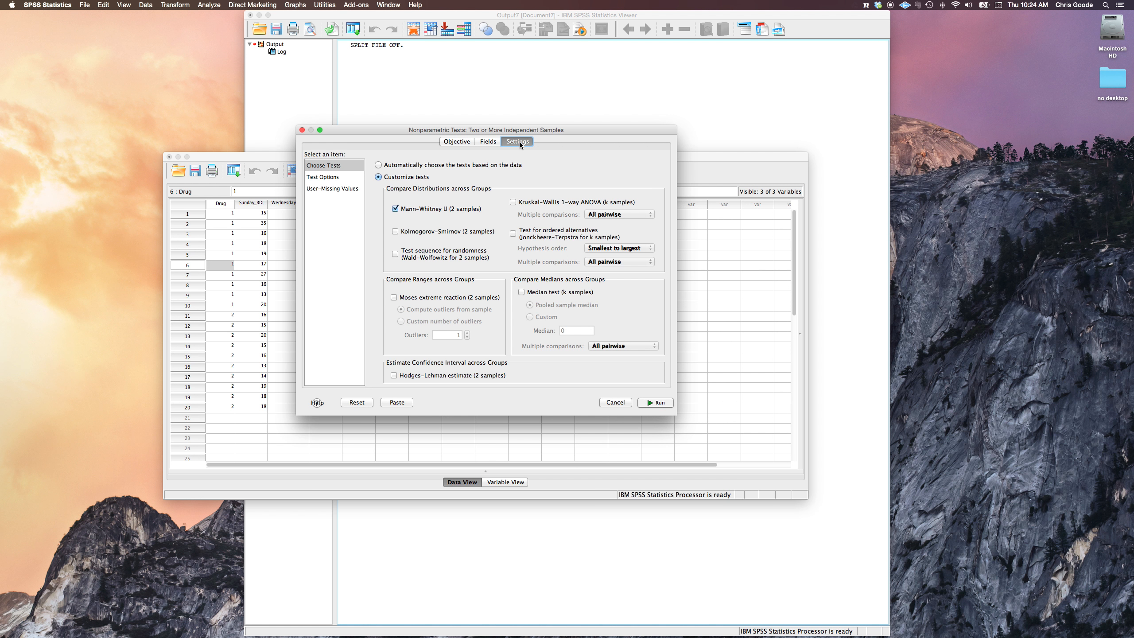
left_click(403, 177)
left_click(396, 208)
- Review the test options and user-missing value settings, and run the independent-samples Mann-Whitney U test
left_click(329, 177)
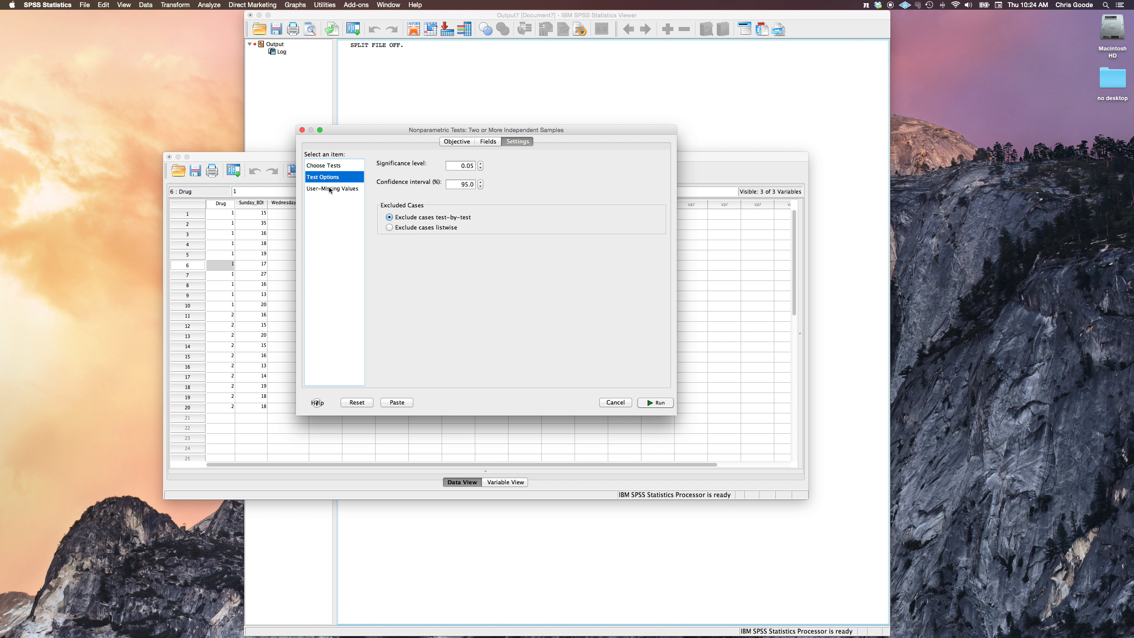
left_click(329, 167)
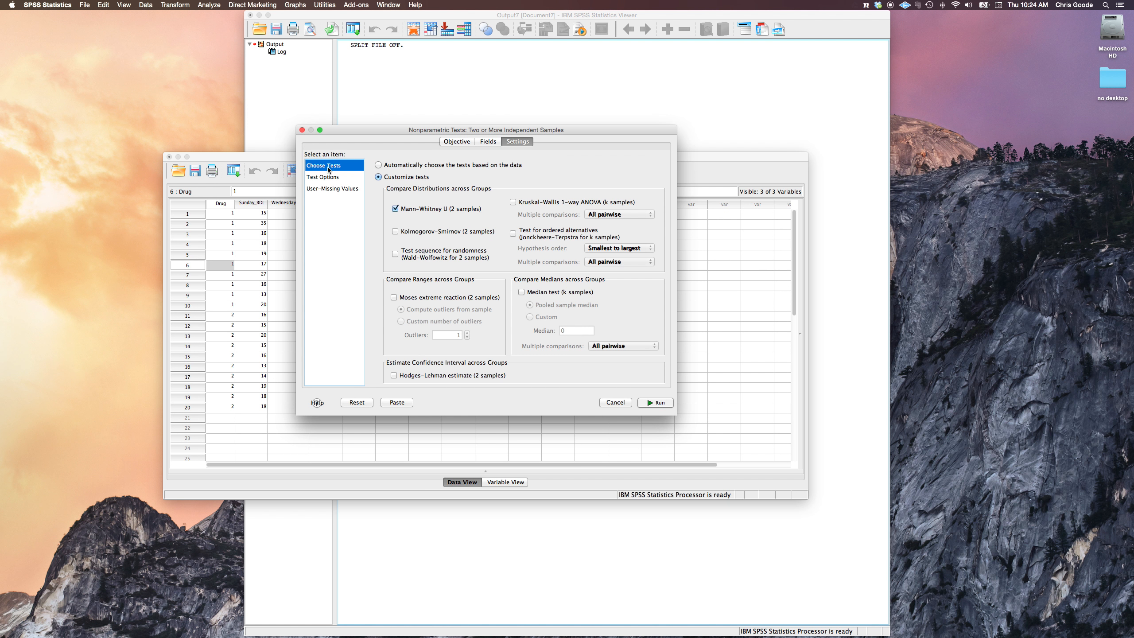
left_click(324, 190)
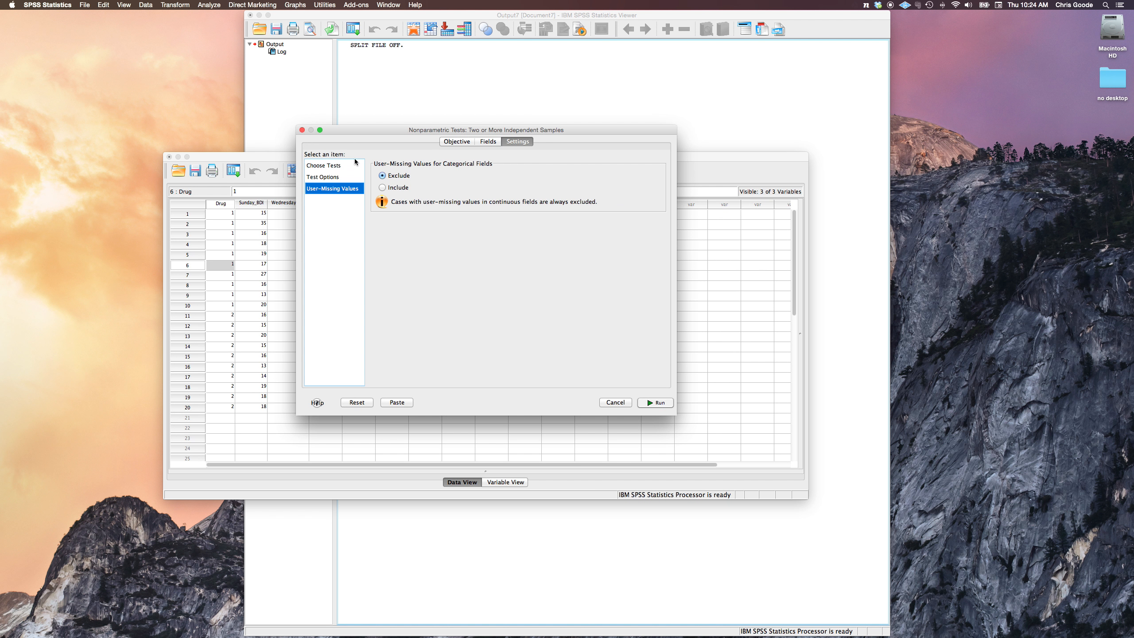
left_click(329, 170)
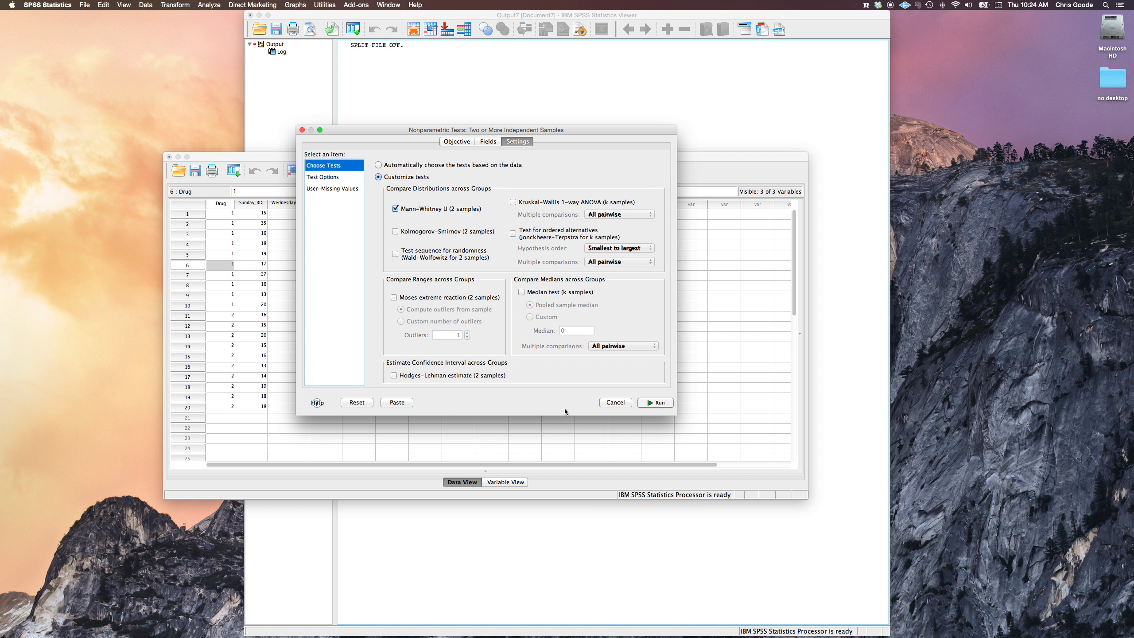
left_click(655, 403)
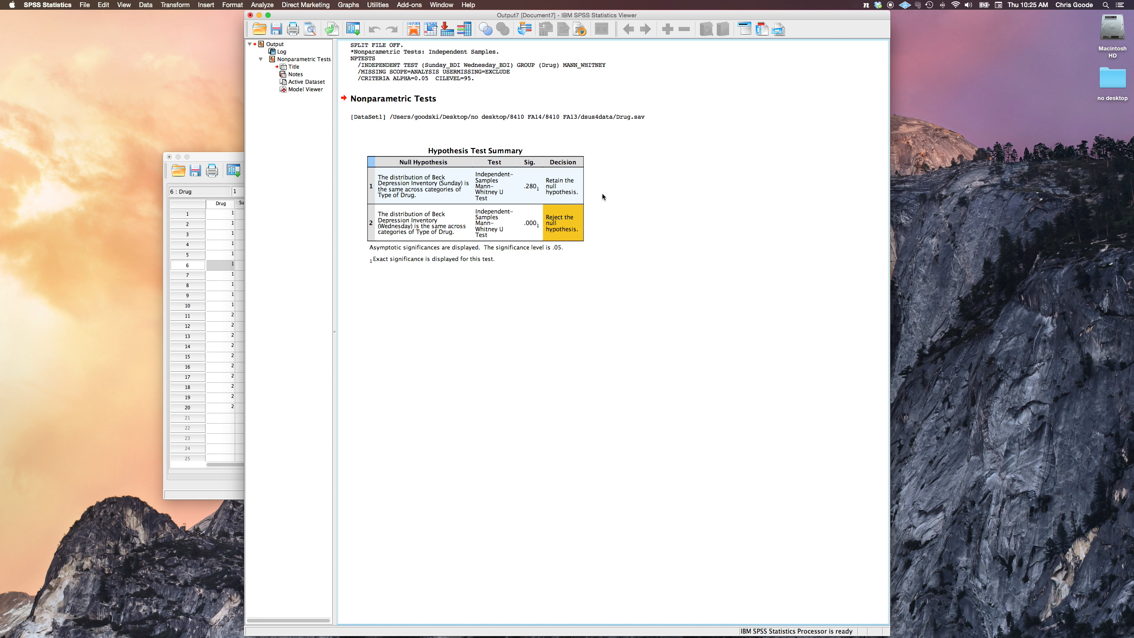
- Examine the detailed Mann-Whitney U results for the Sunday and Wednesday Beck Depression Inventory hypotheses, and close the model viewer
double_click(534, 187)
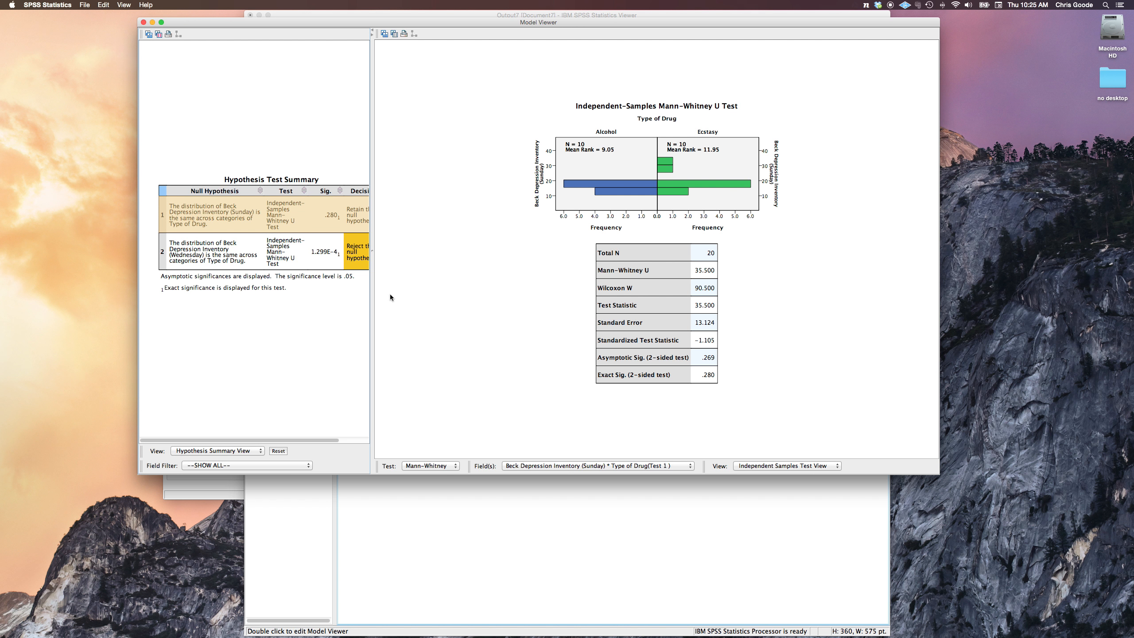
left_click_drag(374, 254, 481, 275)
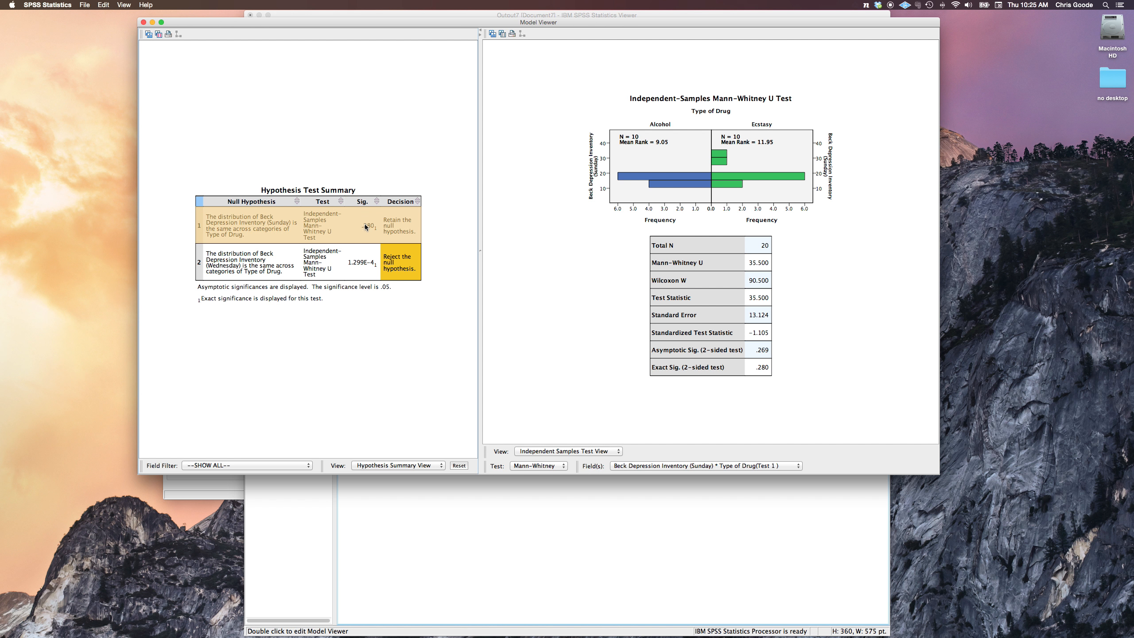
left_click(360, 264)
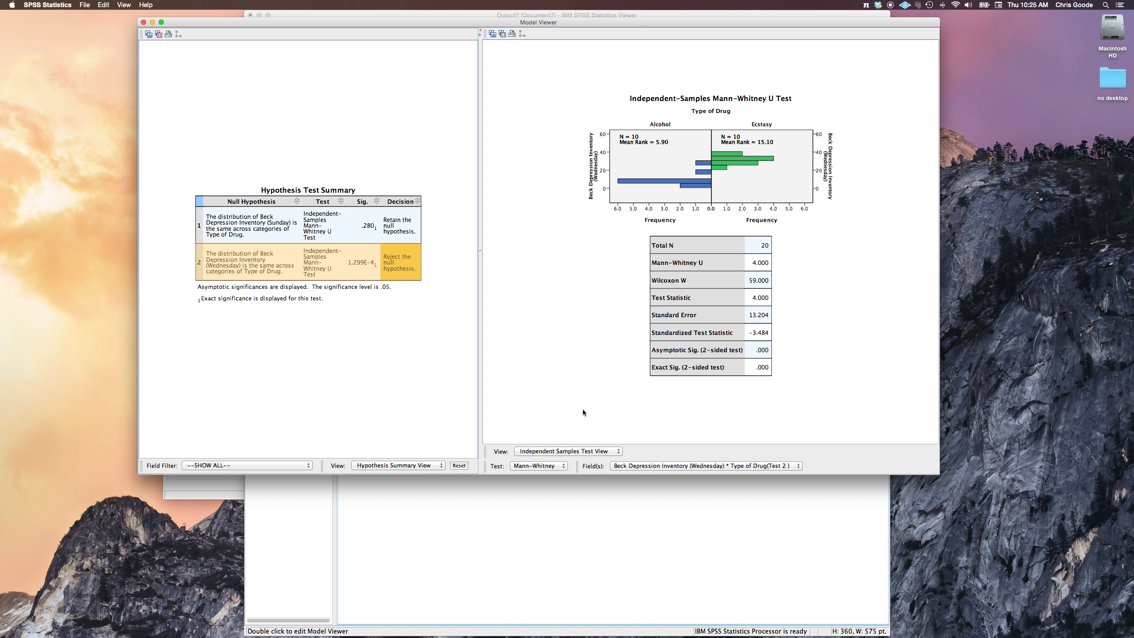
left_click(386, 229)
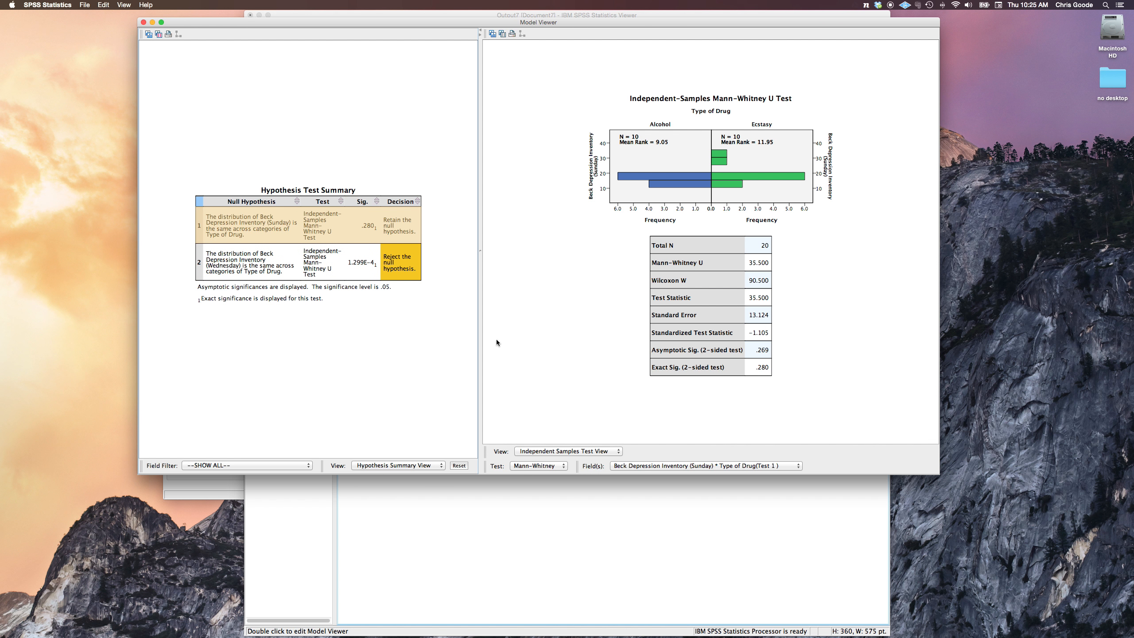
left_click(393, 265)
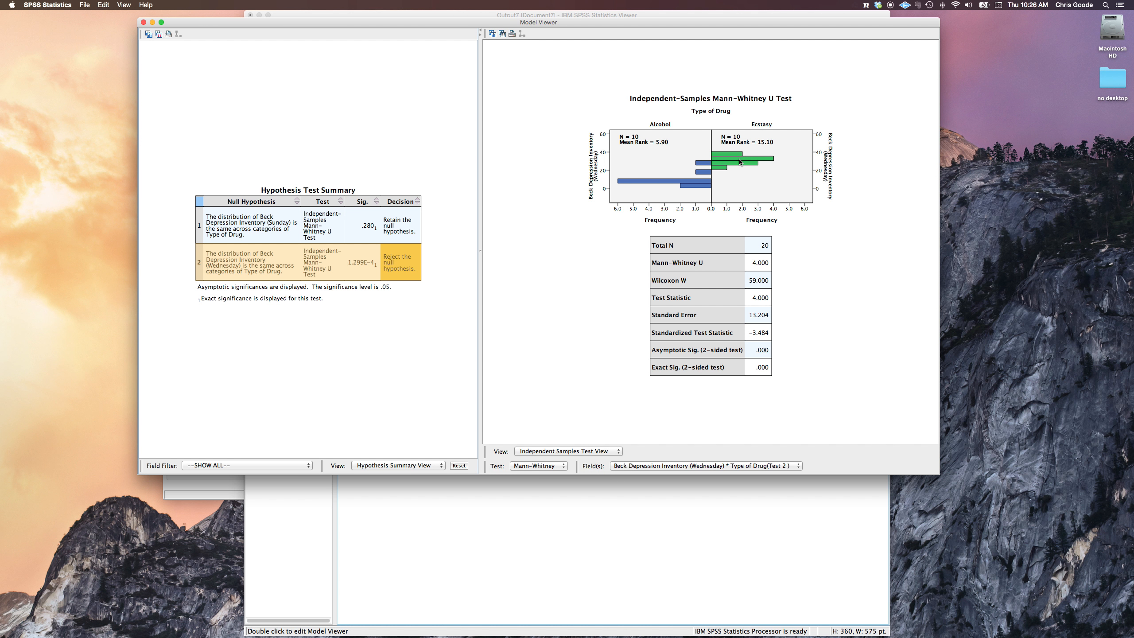
left_click(143, 22)
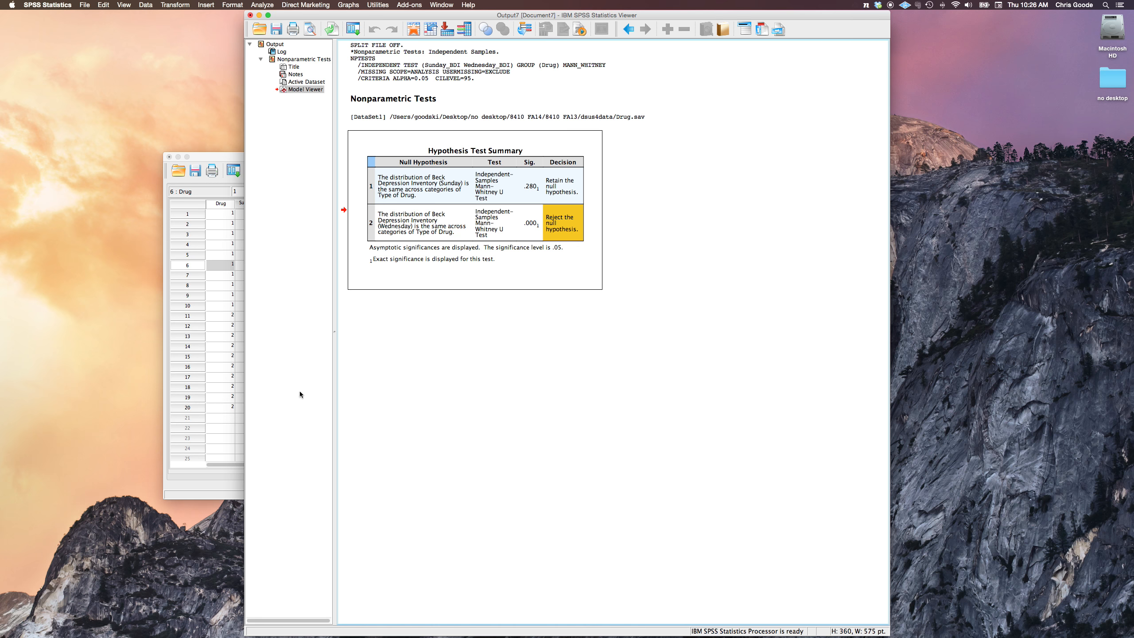
- Display value labels in the Drug data and split the file by Type of Drug with Compare groups
left_click(233, 267)
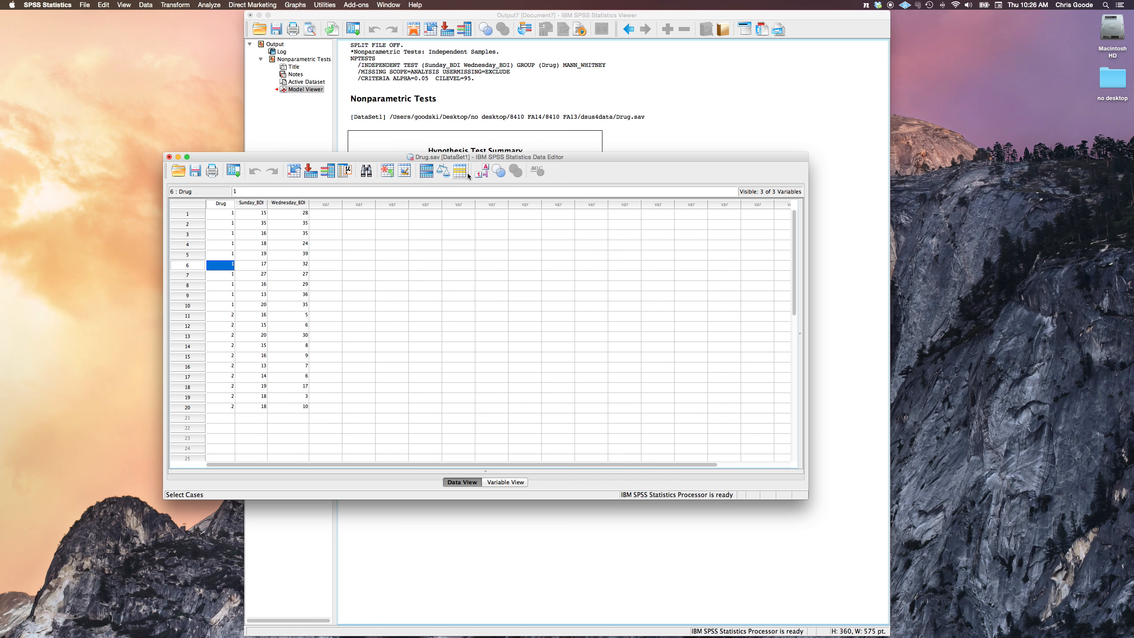
left_click(481, 170)
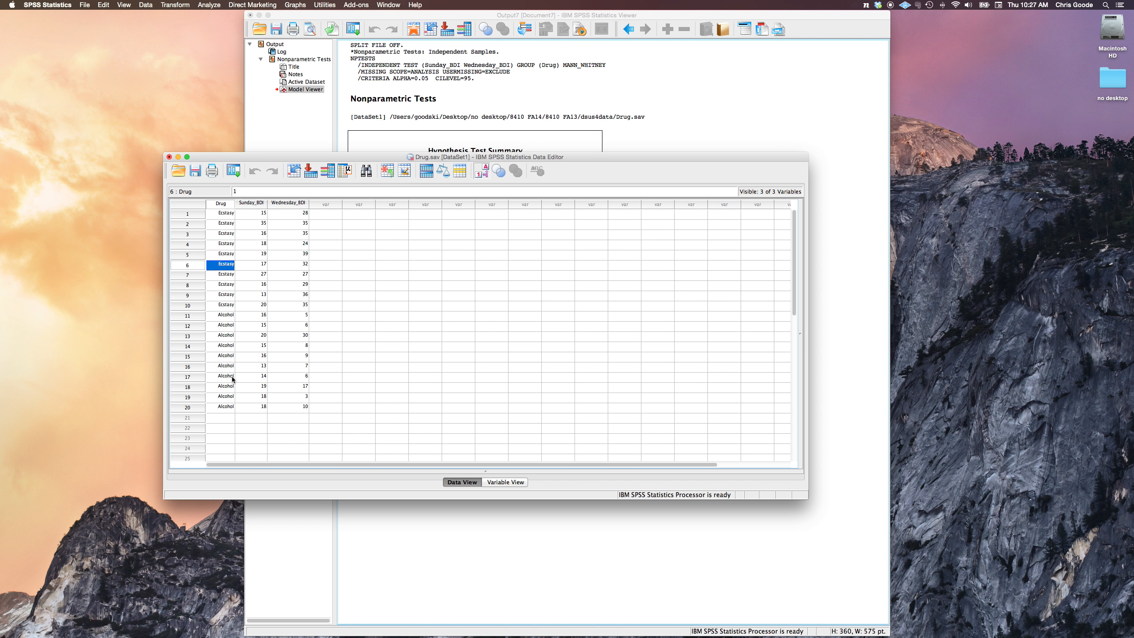
left_click(142, 4)
left_click(214, 191)
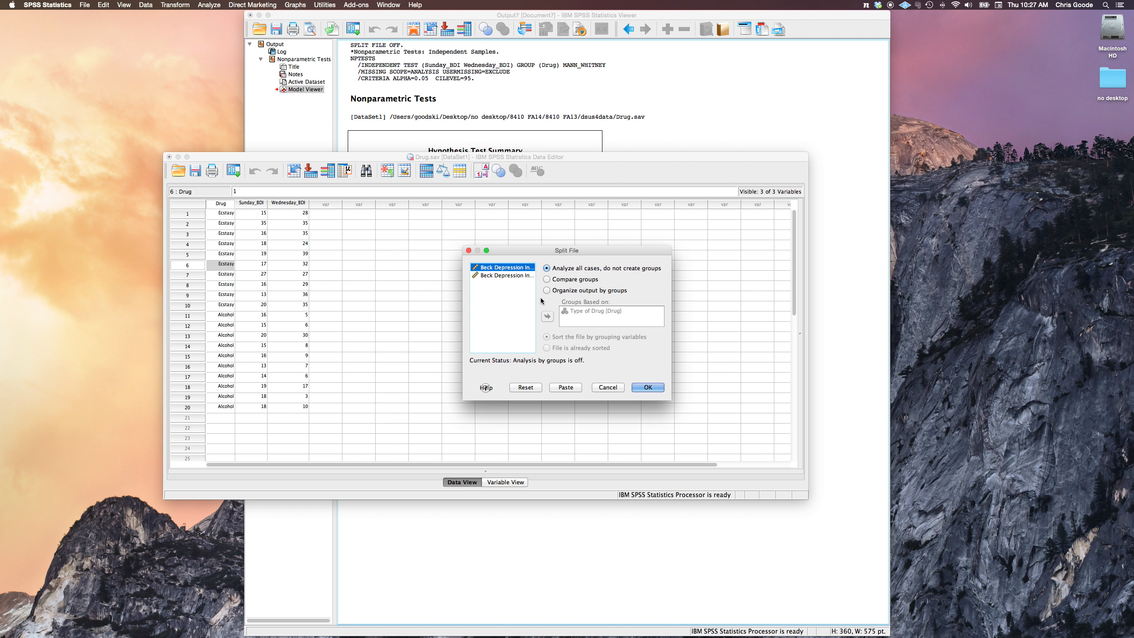
left_click(547, 279)
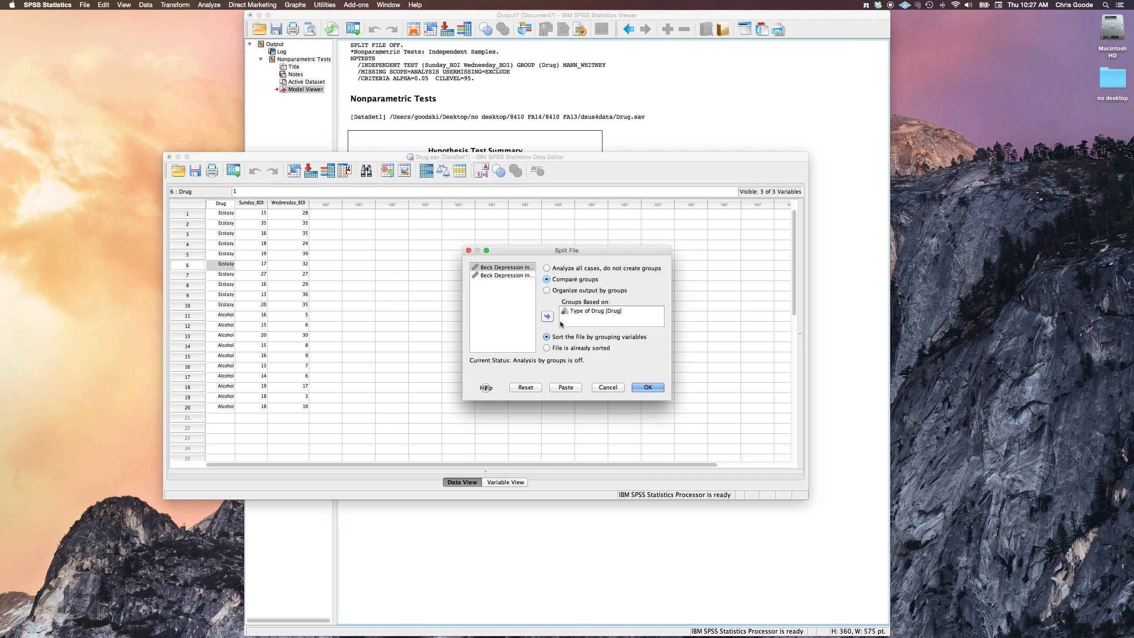
left_click(647, 387)
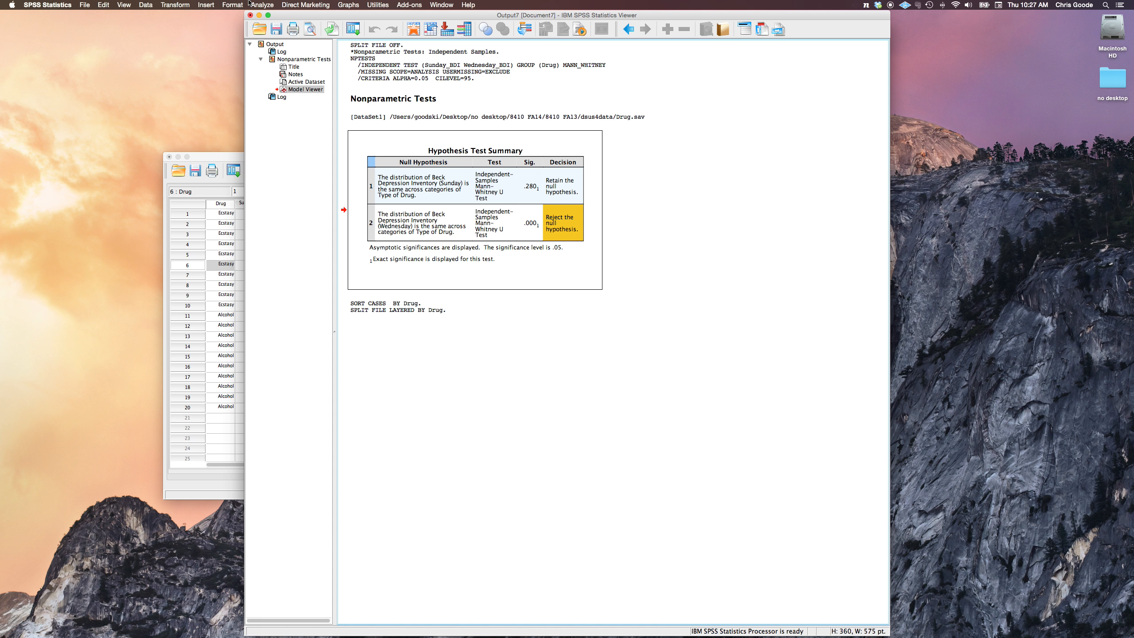
- Run a customized related-samples nonparametric test using the Wilcoxon matched-pair signed-rank test for two samples
left_click(255, 4)
mouse_move(313, 133)
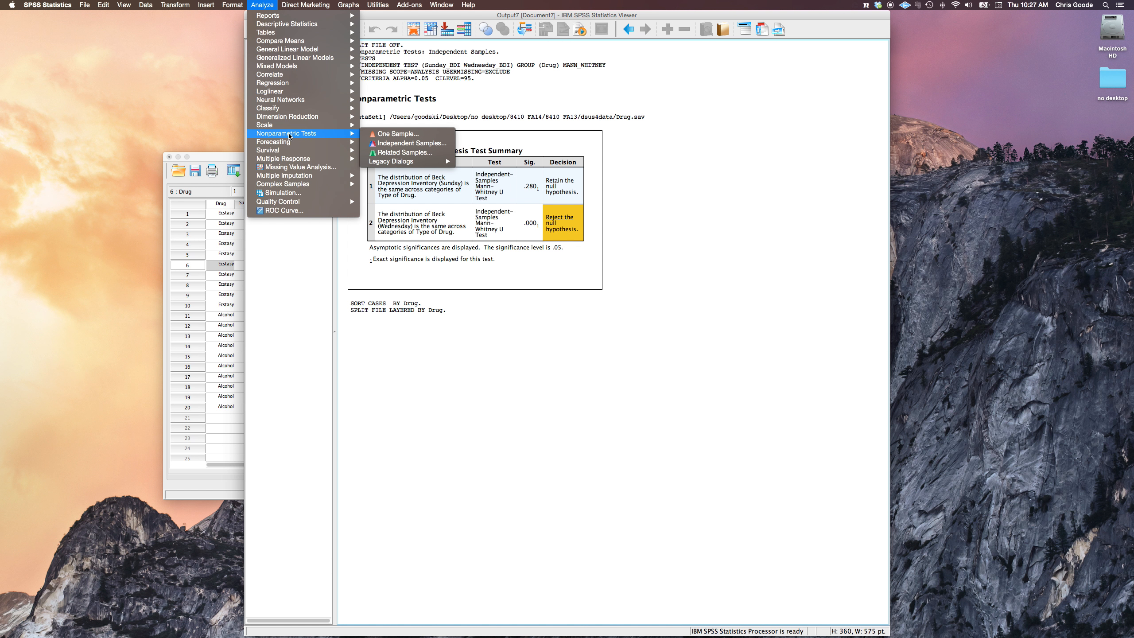
left_click(420, 153)
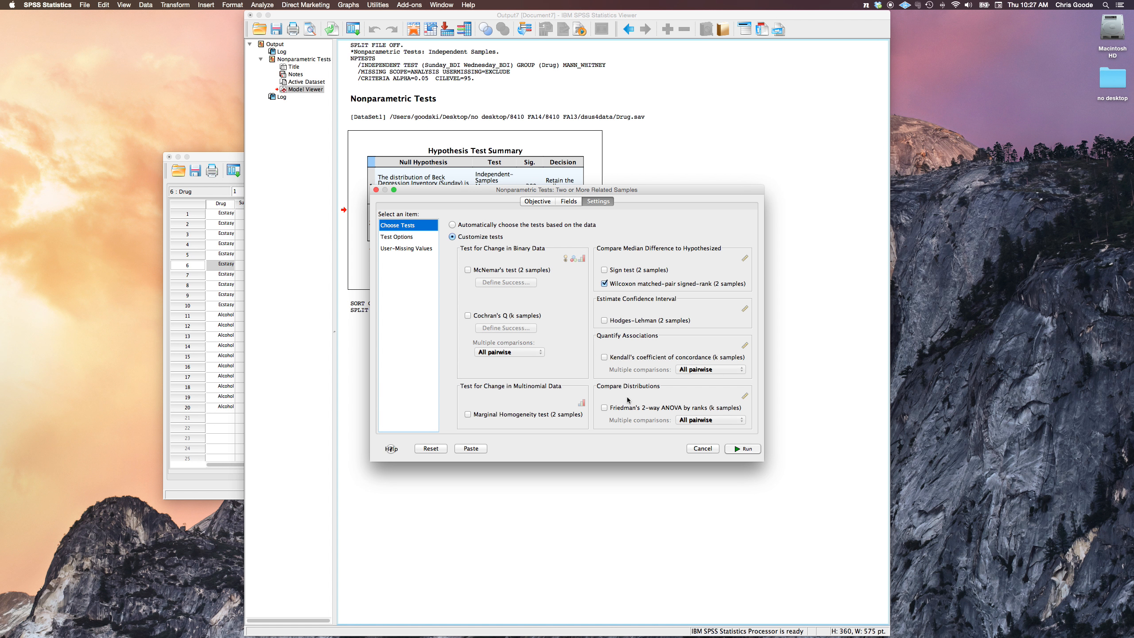
left_click(603, 201)
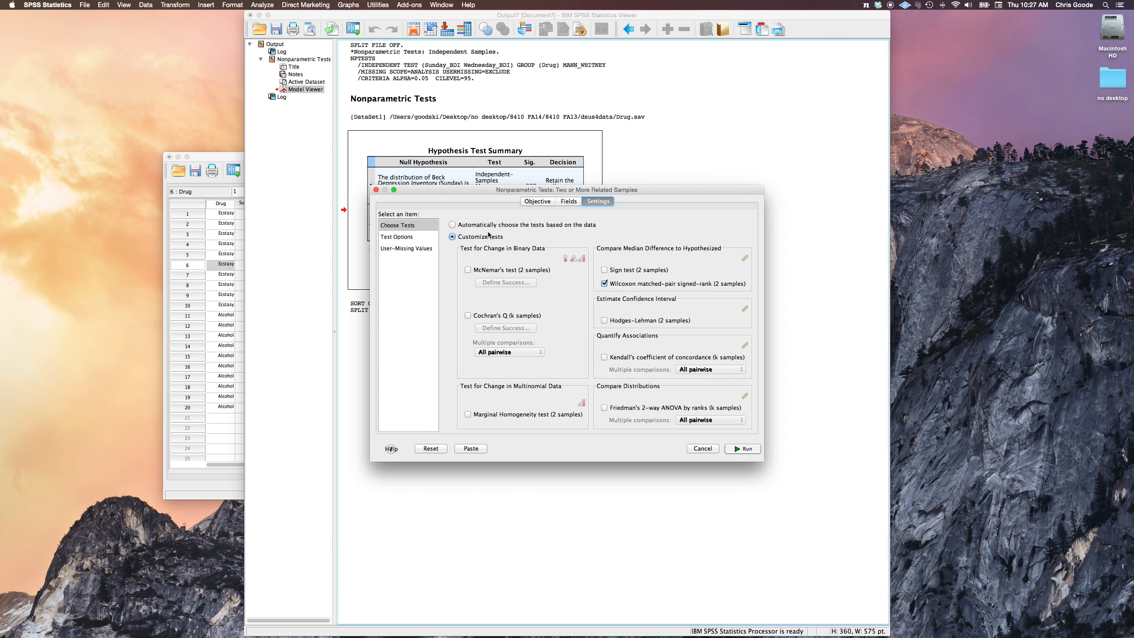
left_click(605, 284)
left_click(742, 449)
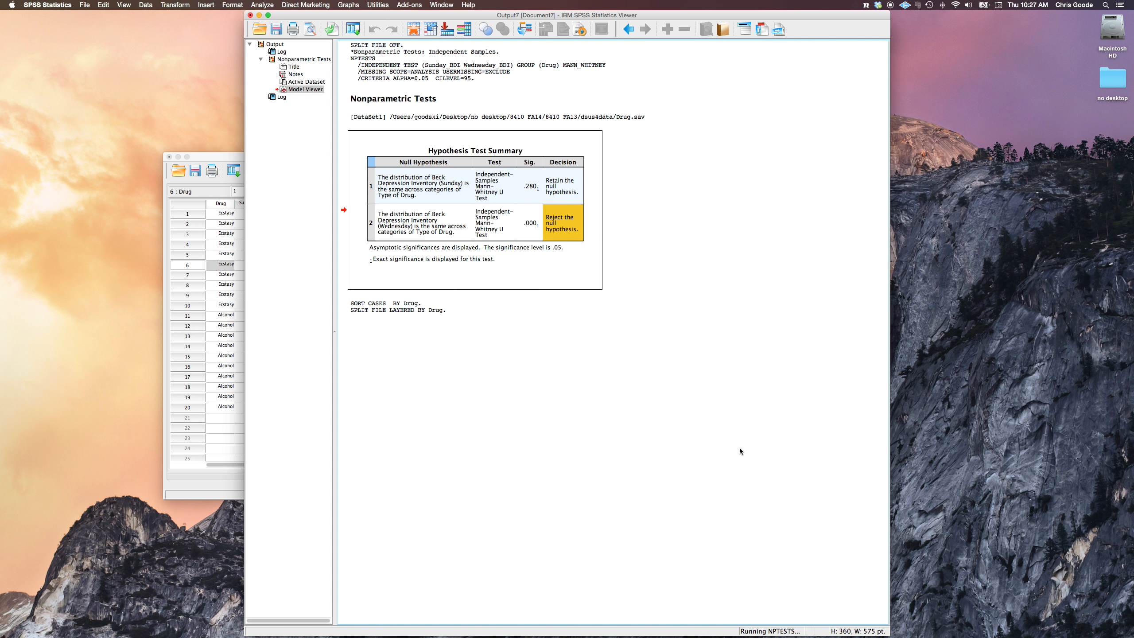
left_click(460, 430)
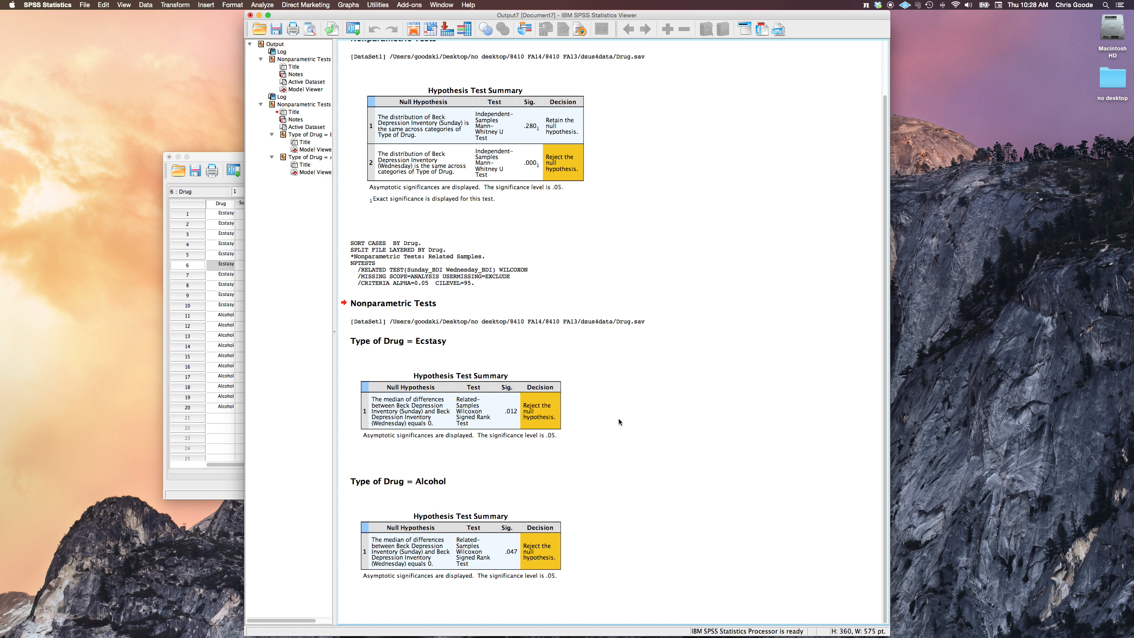
- Examine the detailed Wilcoxon signed-rank results for the Ecstasy group and return to the Drug.sav data
left_click(432, 340)
left_click(451, 397)
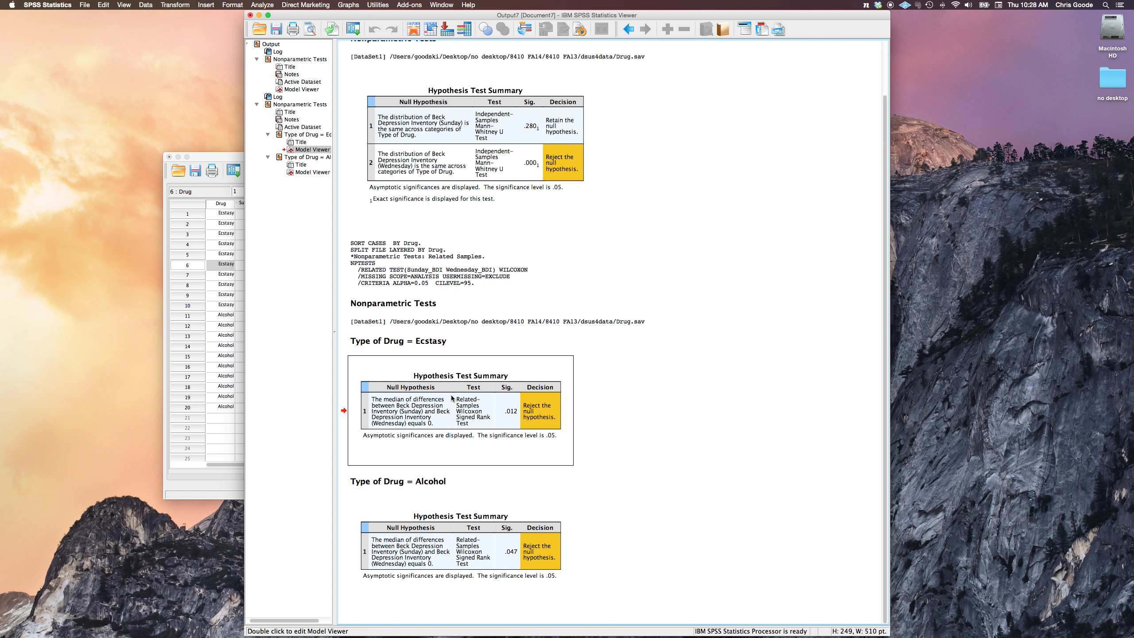
double_click(452, 397)
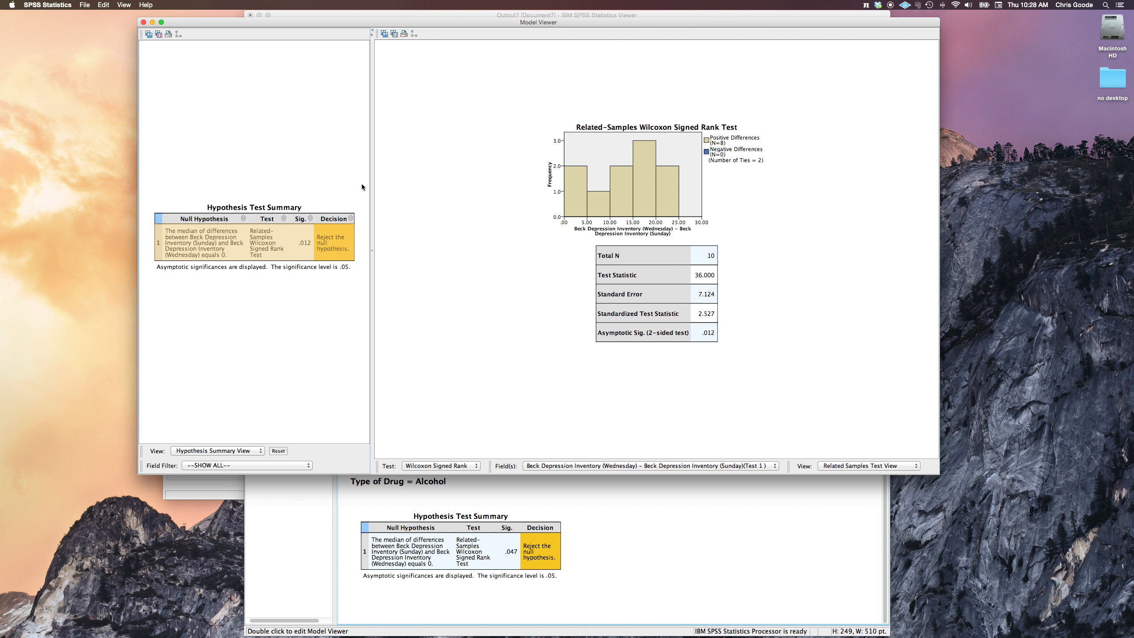
left_click_drag(371, 237, 405, 242)
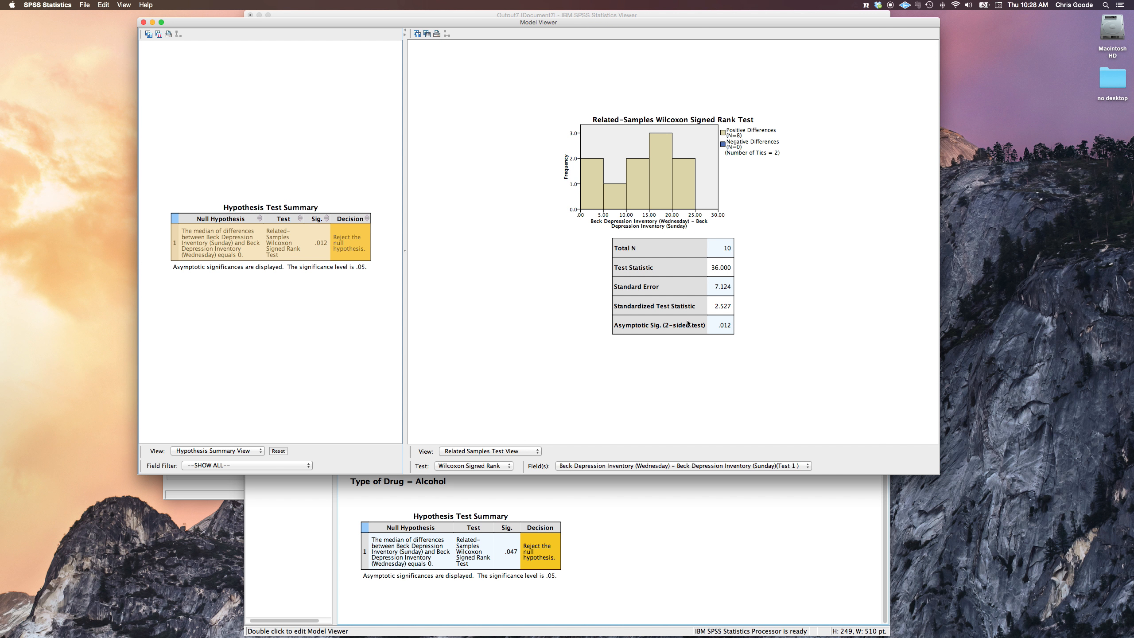
left_click(222, 488)
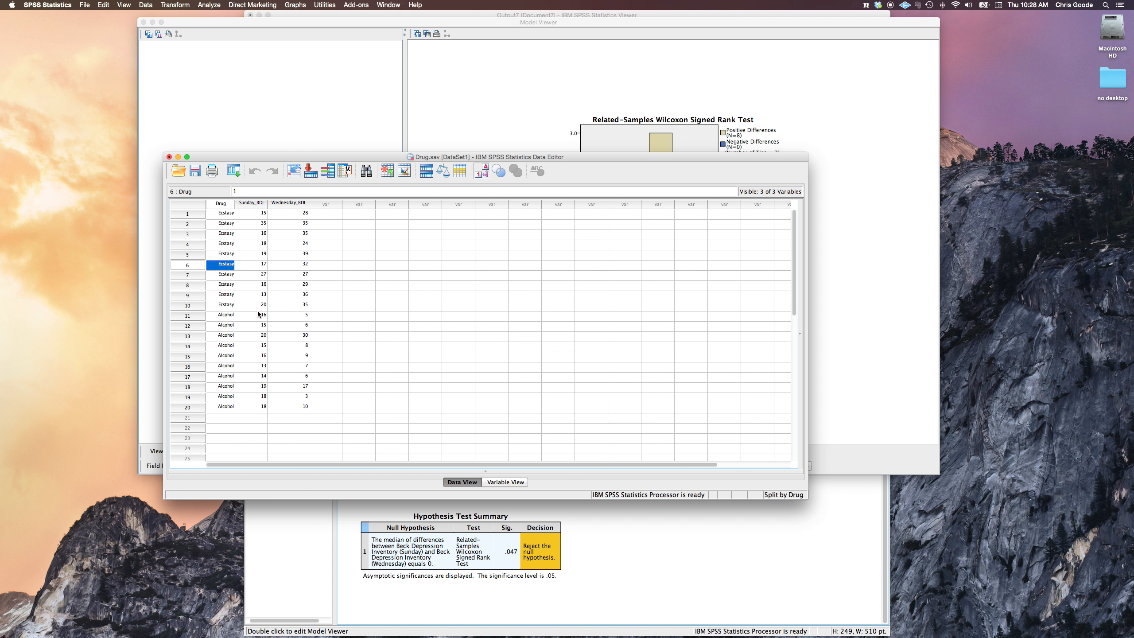
- Review the Ecstasy Wilcoxon results again and open the detailed Wilcoxon signed-rank results for the Alcohol group
left_click(606, 130)
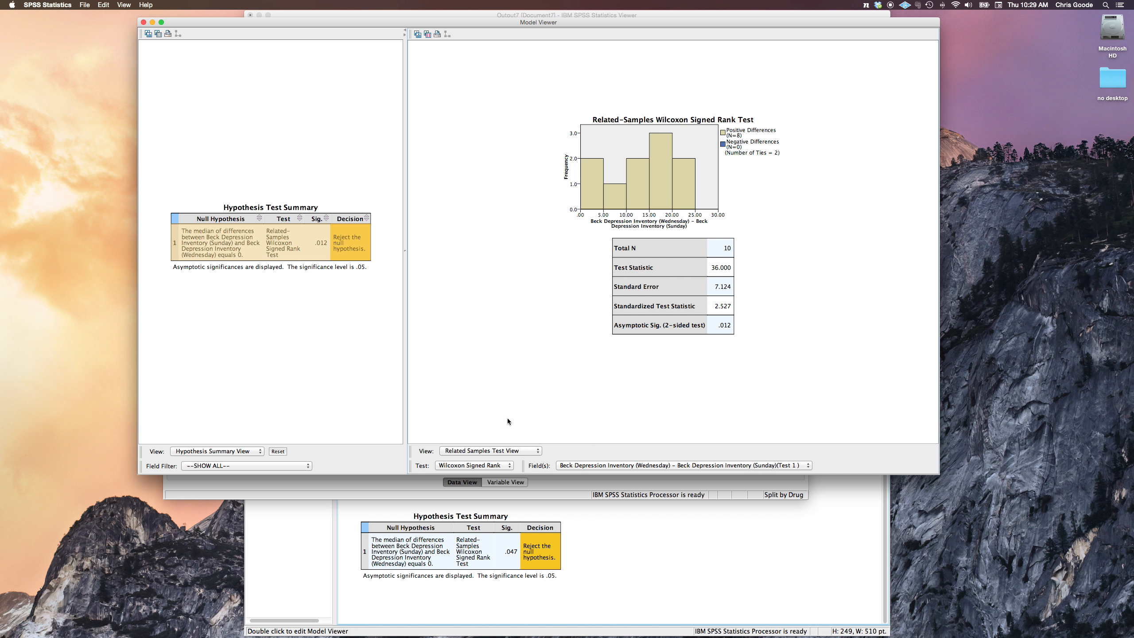
left_click(563, 516)
left_click(551, 550)
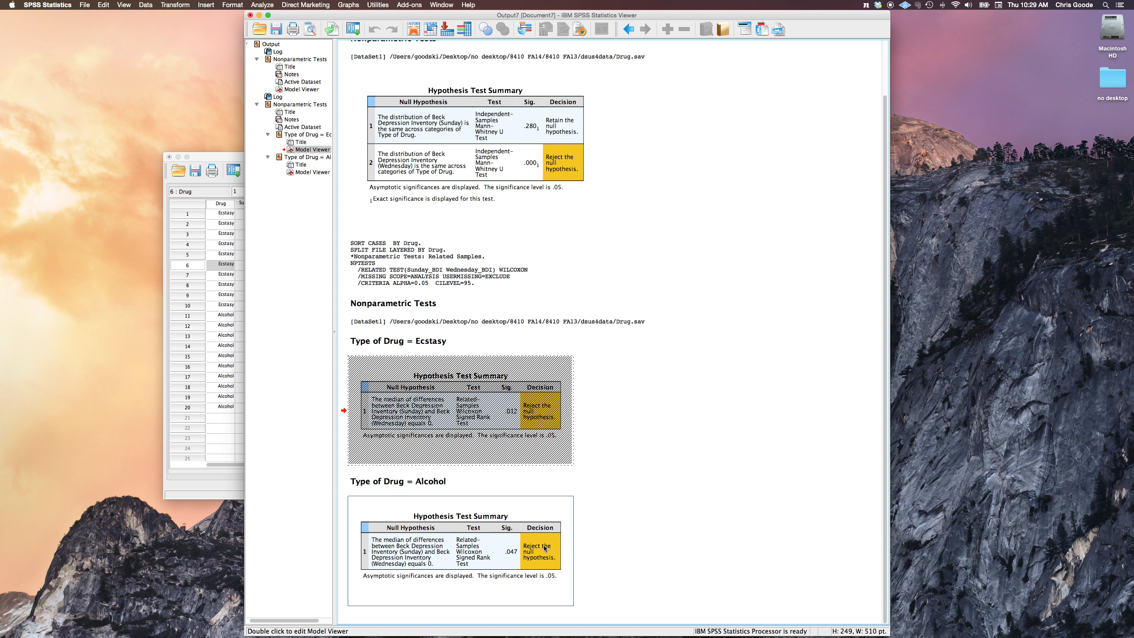
left_click(472, 537)
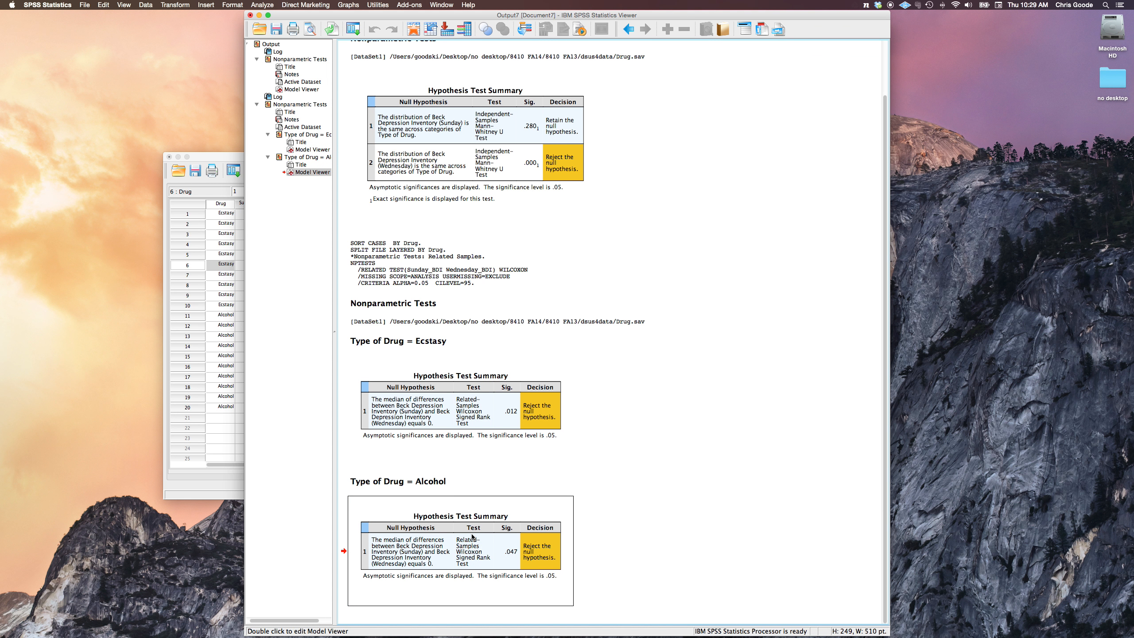
double_click(472, 537)
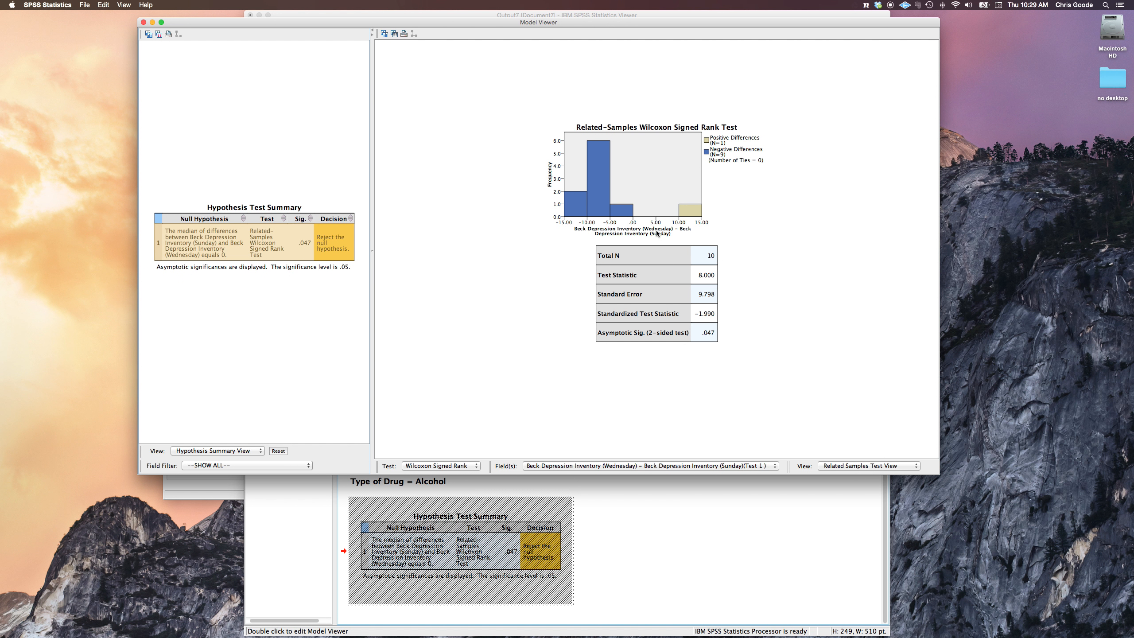
- Examine the Sunday and Wednesday depression scores of the Alcohol cases in the Drug.sav data
left_click(220, 484)
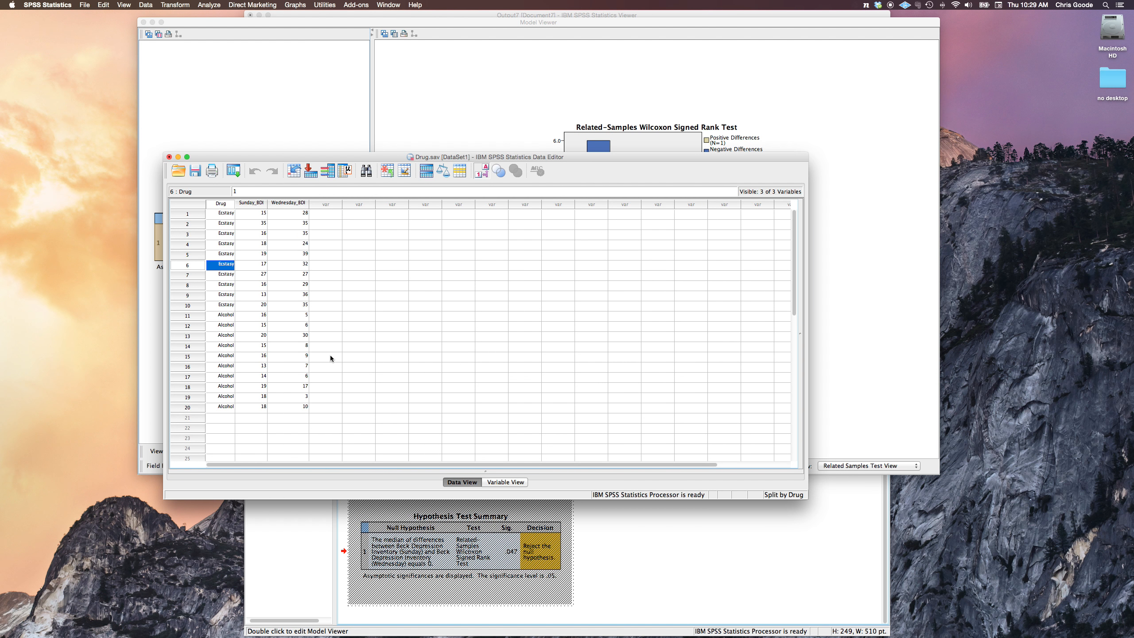
left_click(246, 316)
left_click(249, 327)
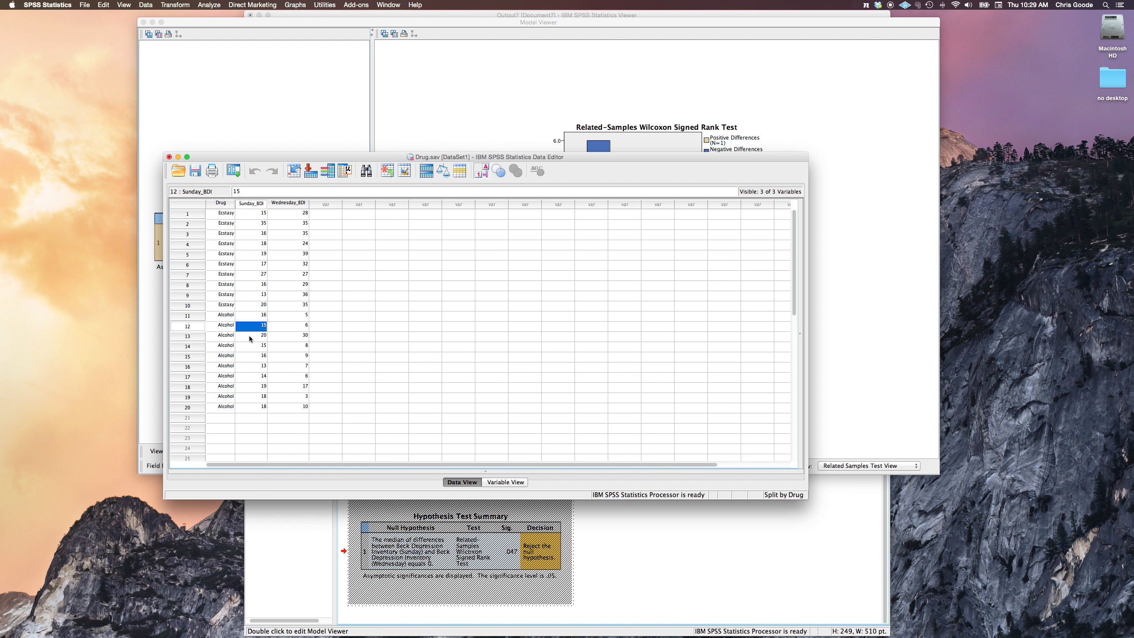
left_click(250, 337)
left_click(252, 346)
left_click(252, 357)
left_click(252, 366)
left_click(253, 376)
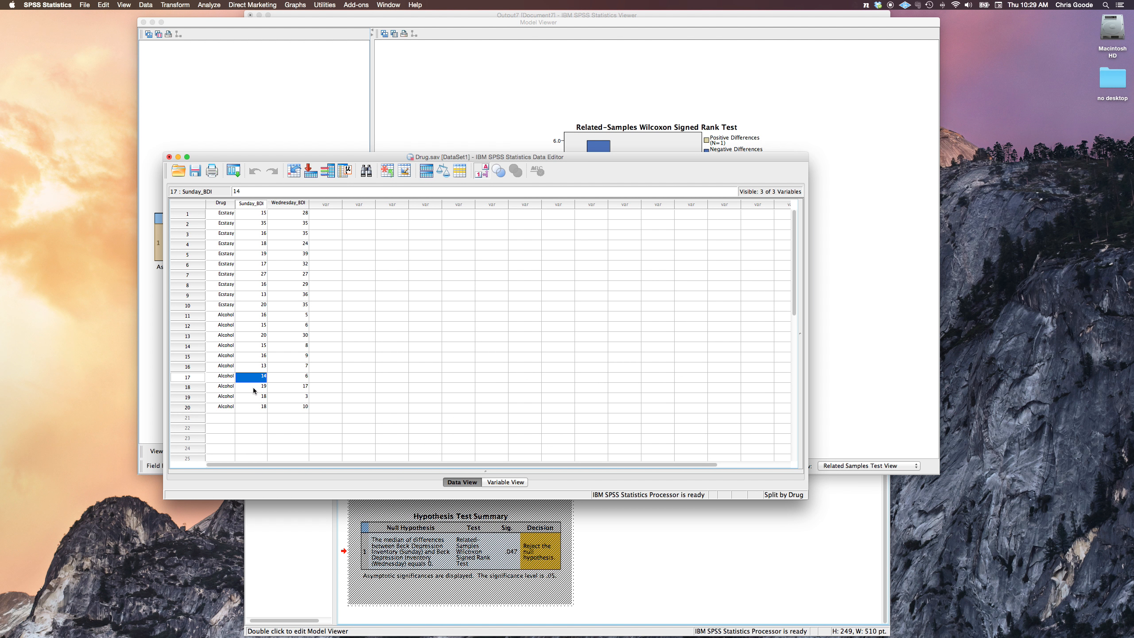
left_click(254, 387)
right_click(255, 397)
left_click(294, 327)
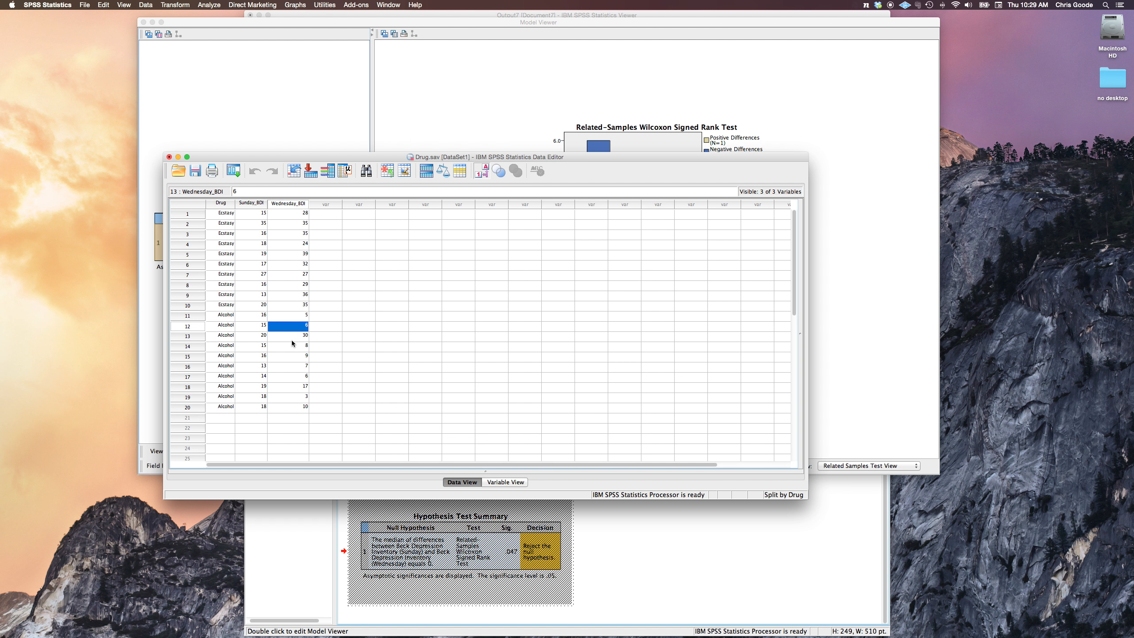
left_click(291, 337)
left_click(289, 347)
left_click(286, 356)
left_click(286, 367)
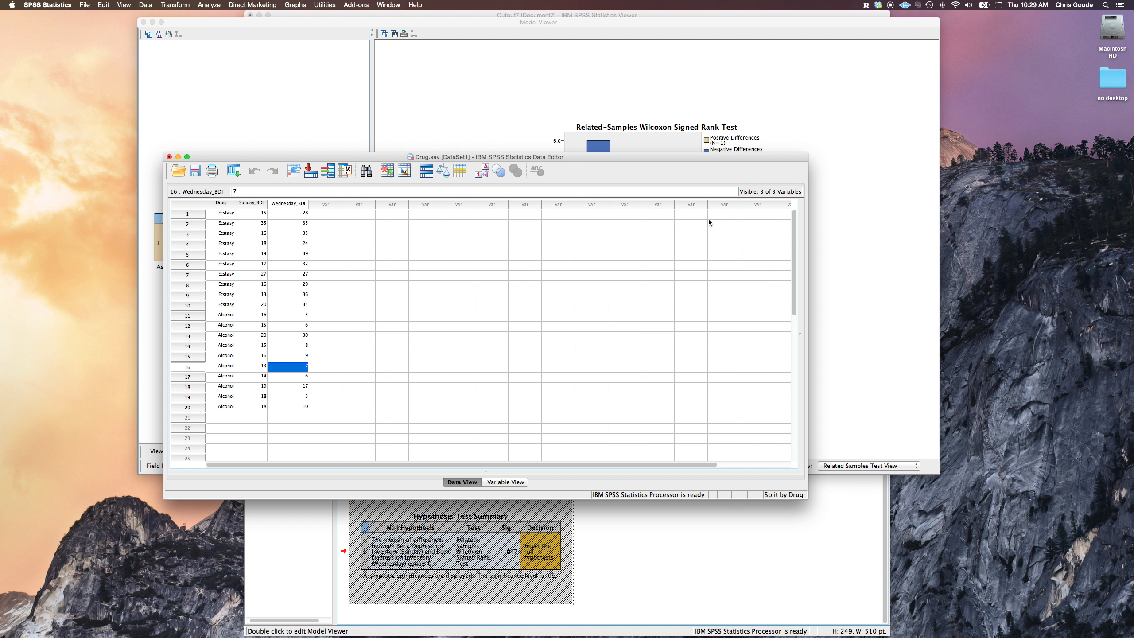
- Compare the detailed Wilcoxon results of the Alcohol and Ecstasy groups, and close the model viewer
left_click(806, 146)
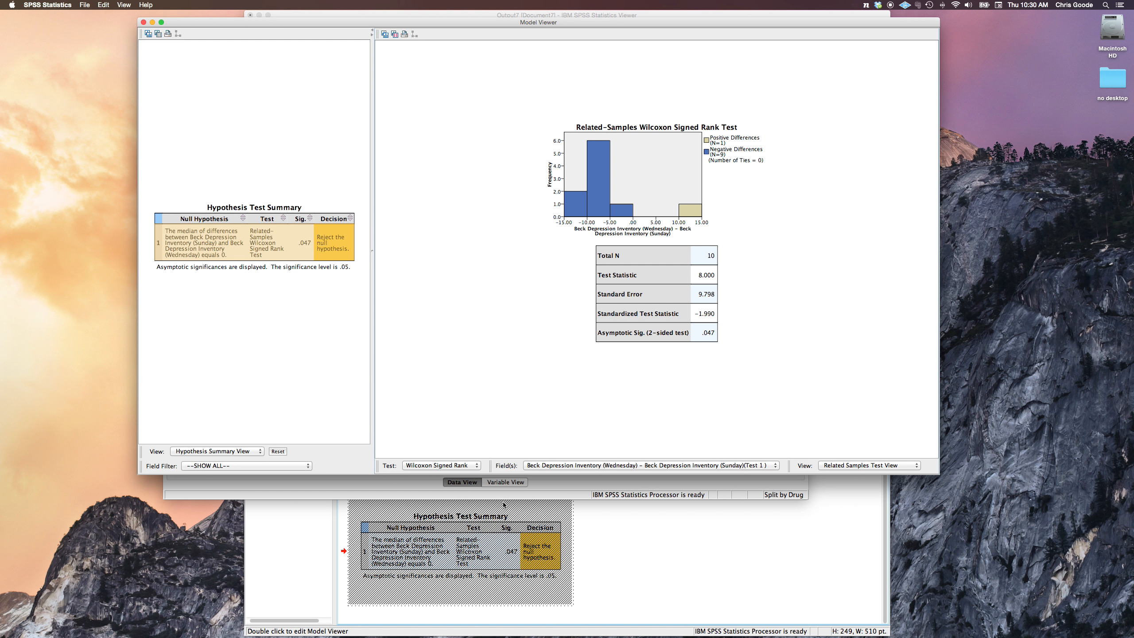
left_click(612, 529)
double_click(482, 409)
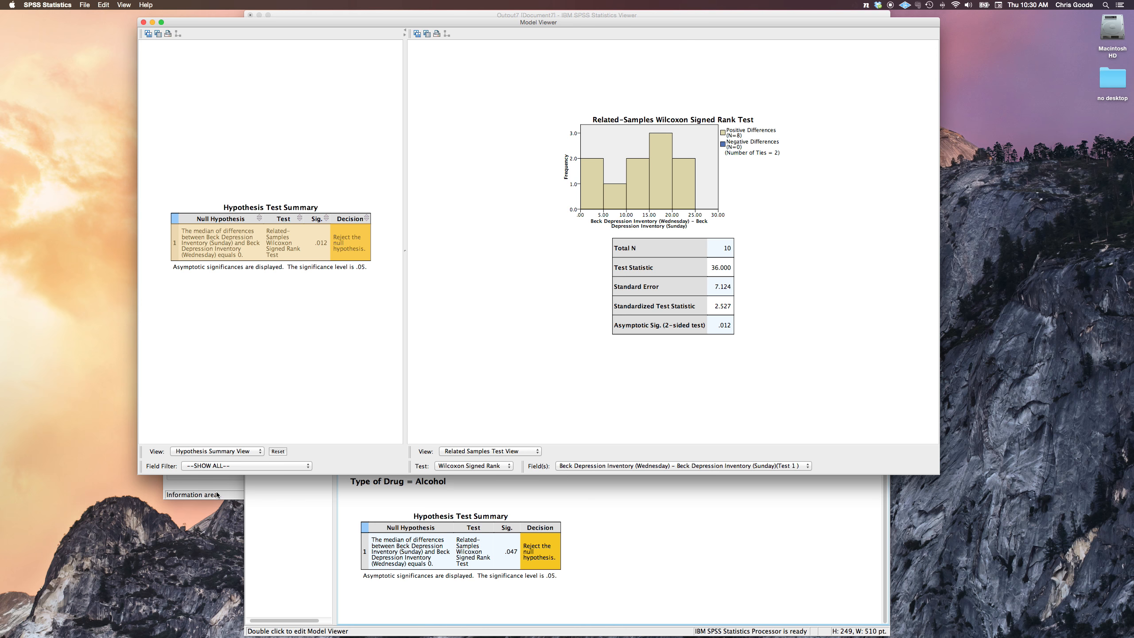
left_click(144, 22)
- Open Soya.sav from the dsus4data folder and look through its cases across the soya meal groups
left_click(218, 162)
left_click(180, 172)
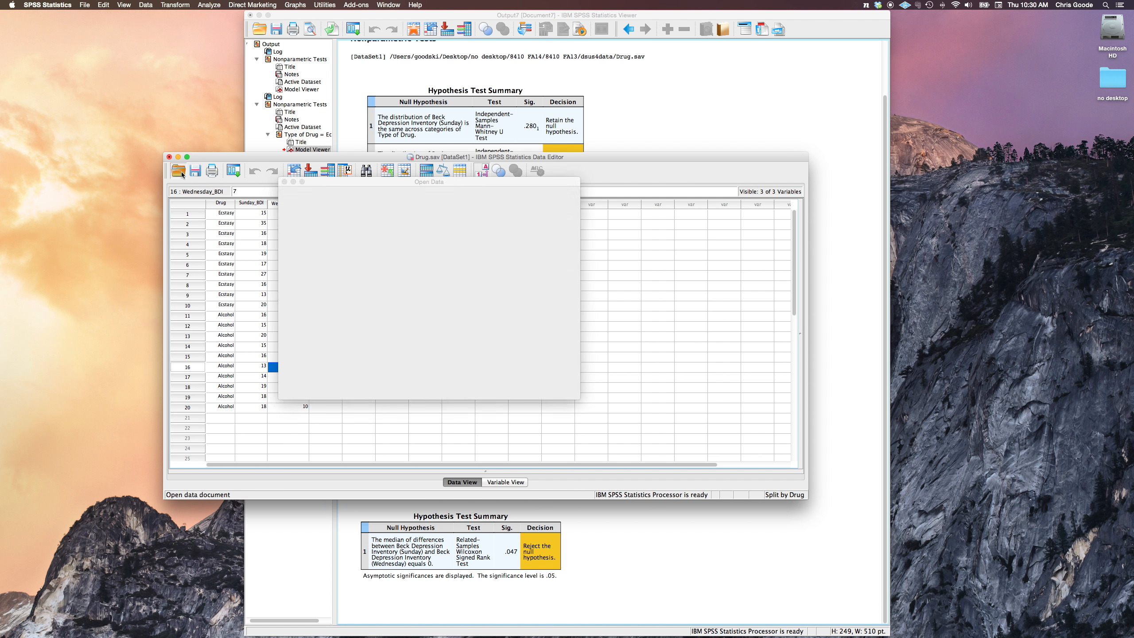
left_click(527, 299)
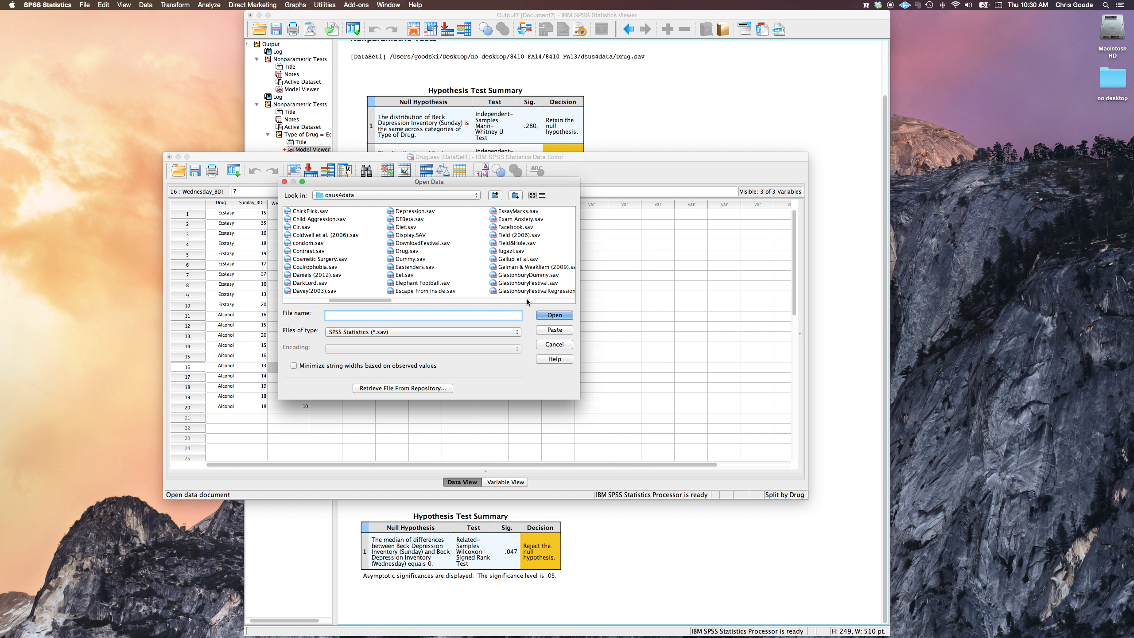
left_click(526, 299)
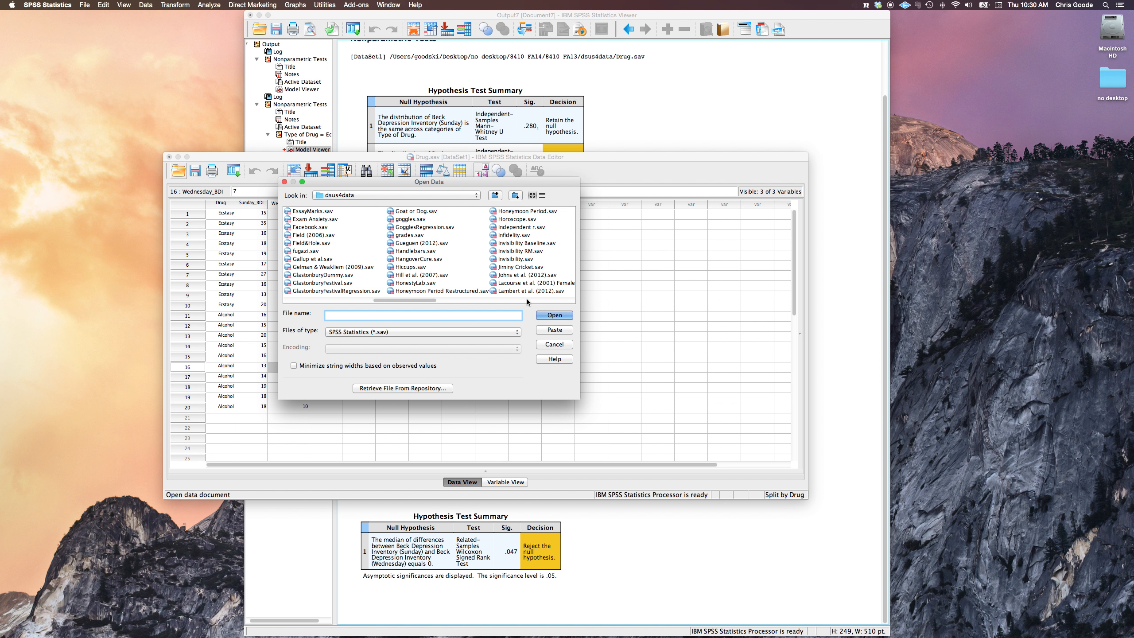
left_click(526, 299)
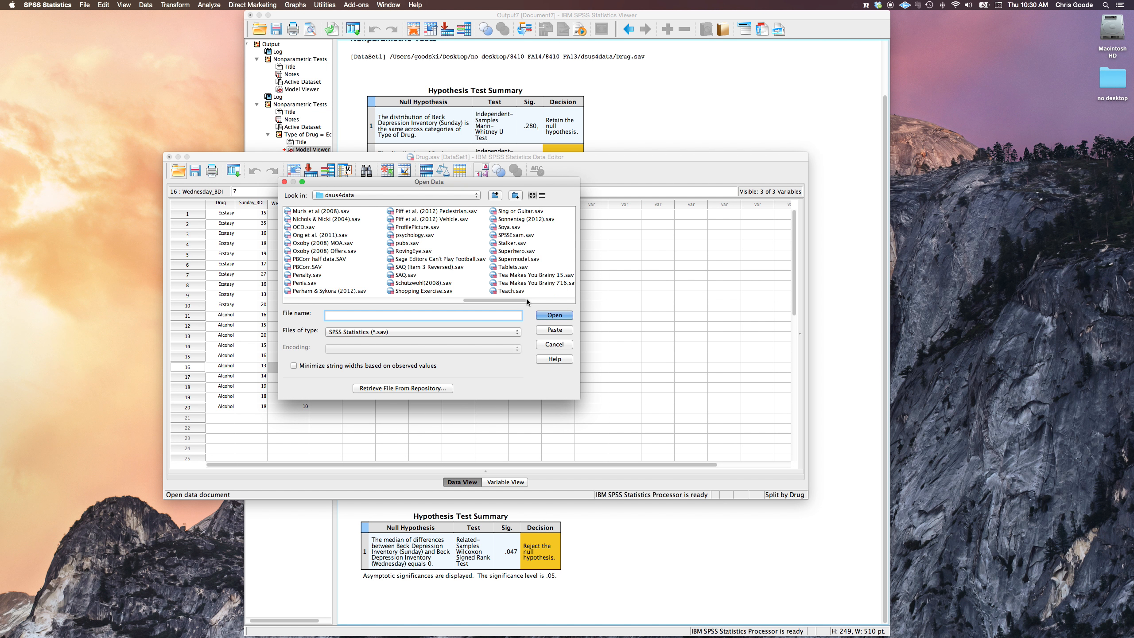
left_click(512, 299)
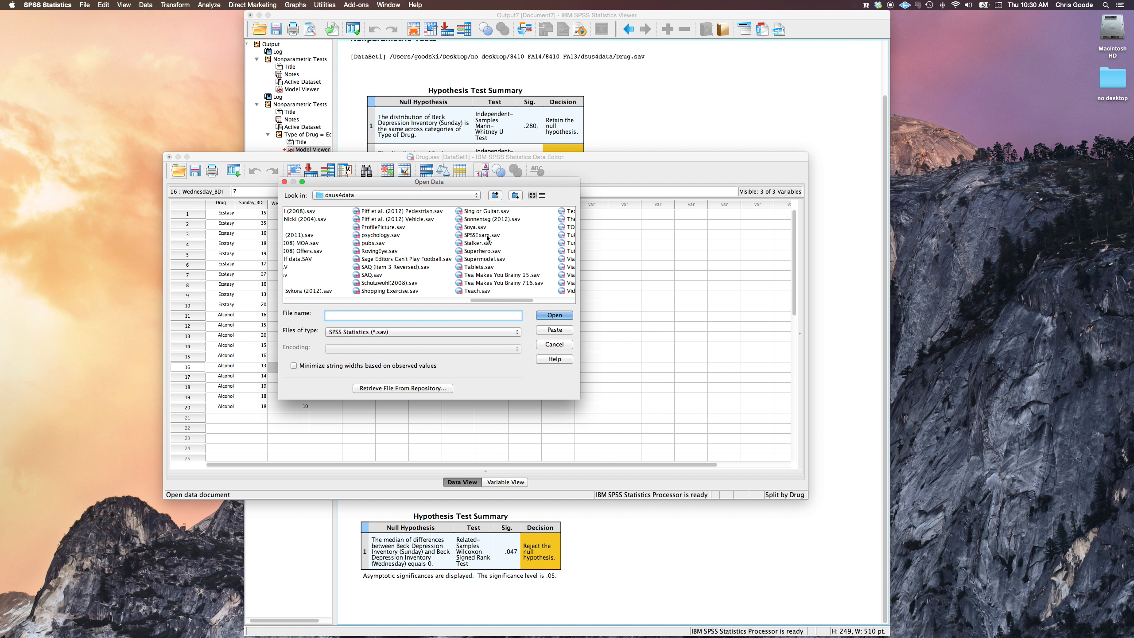
double_click(475, 227)
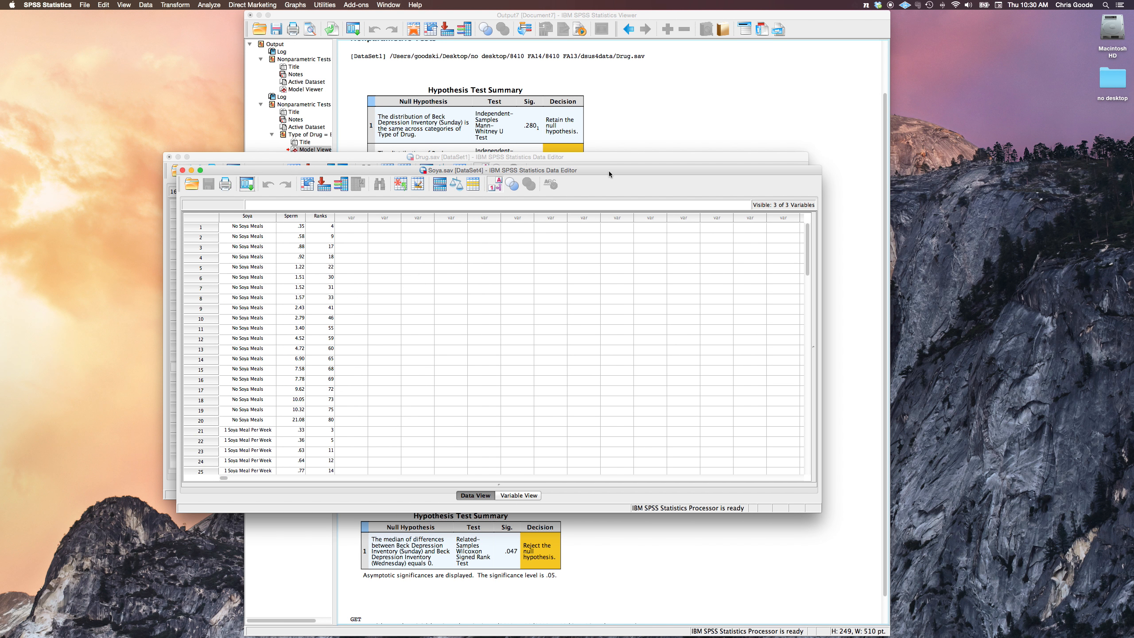
left_click_drag(609, 170, 603, 152)
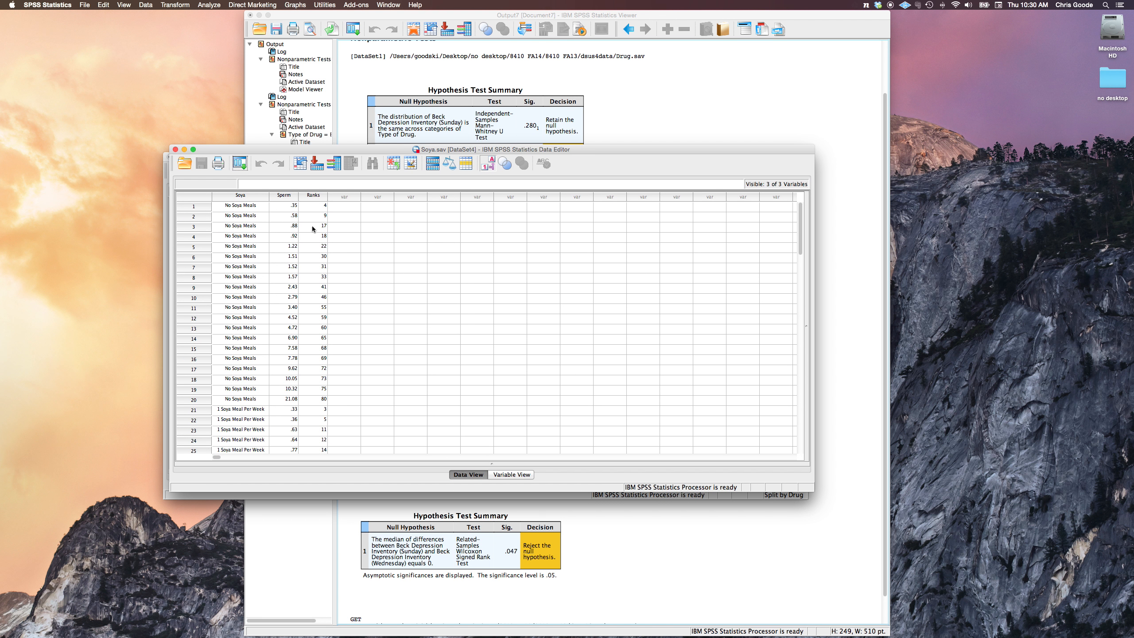
scroll(309, 359, "down", 5)
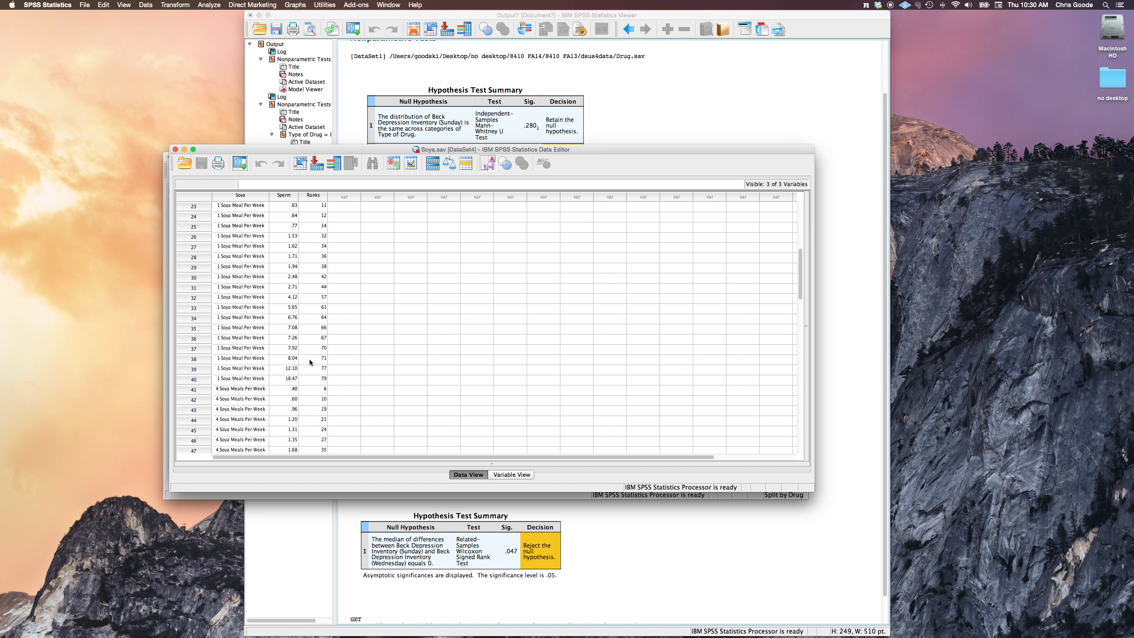
scroll(309, 359, "down", 15)
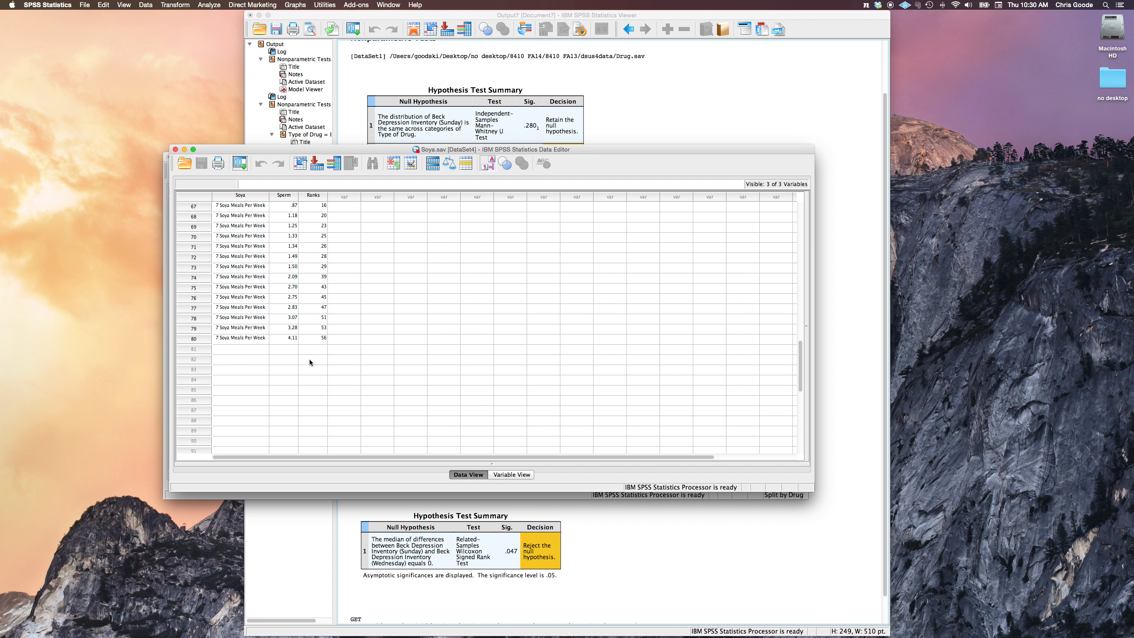
scroll(309, 359, "up", 20)
scroll(309, 359, "up", 2)
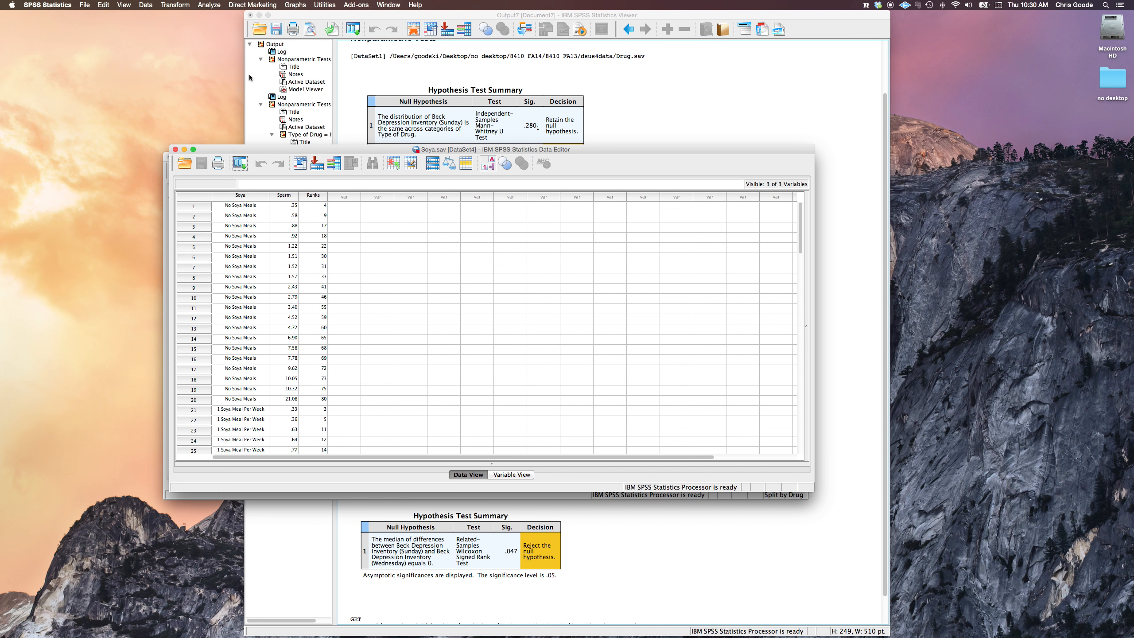
- Run a customized independent-samples nonparametric test using the Kruskal-Wallis 1-way ANOVA with stepwise step-down multiple comparisons
left_click(209, 5)
mouse_move(268, 136)
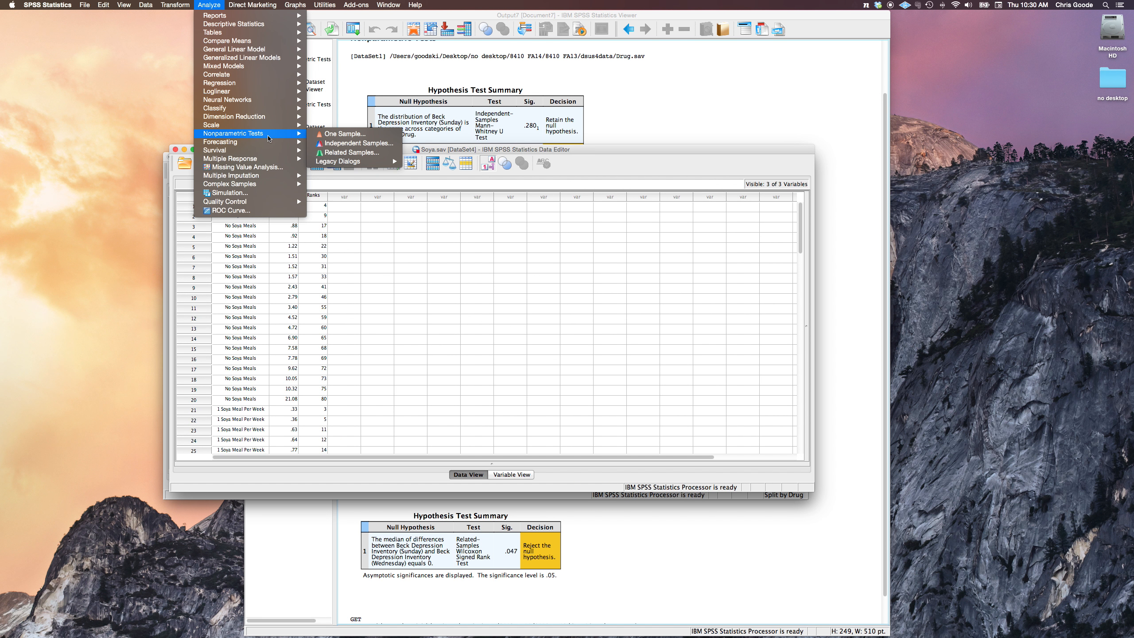
left_click(345, 144)
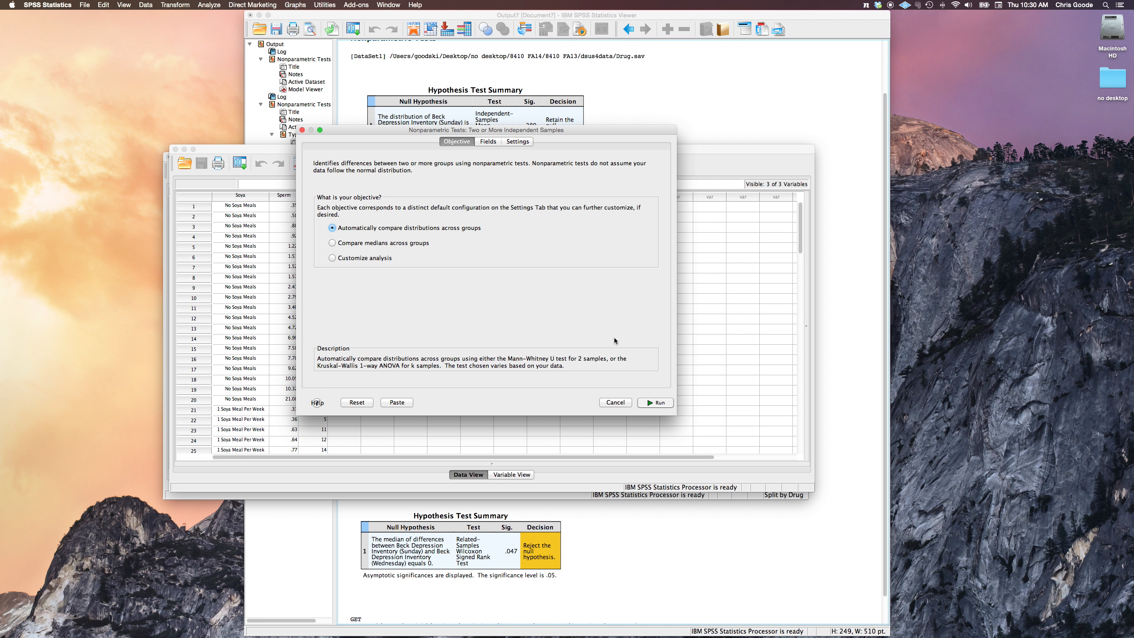
left_click(517, 142)
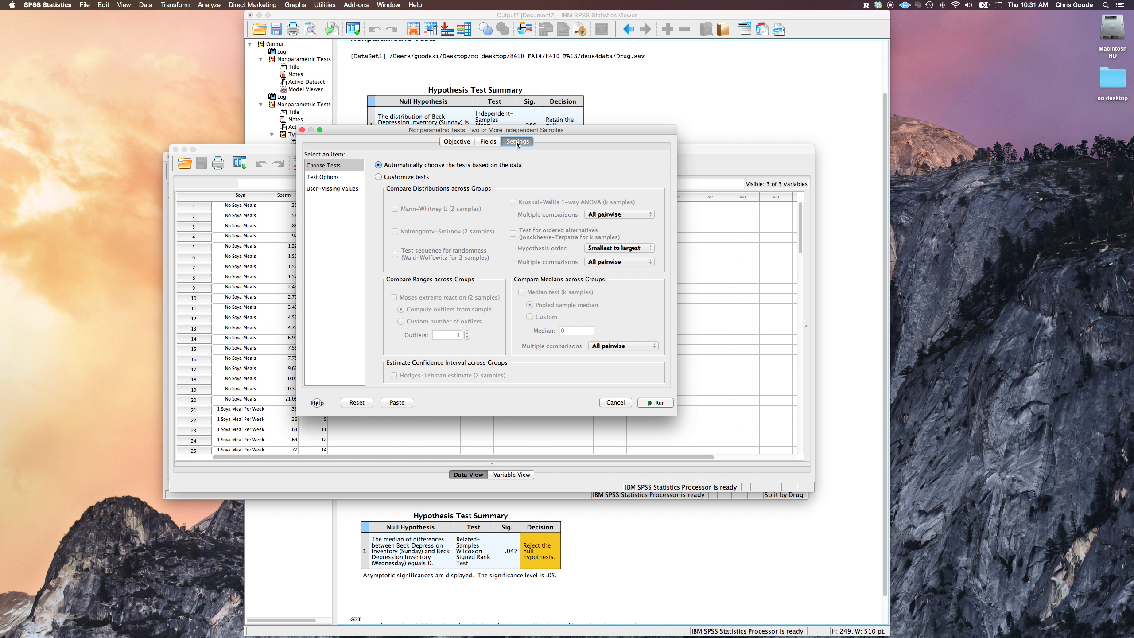
left_click(378, 177)
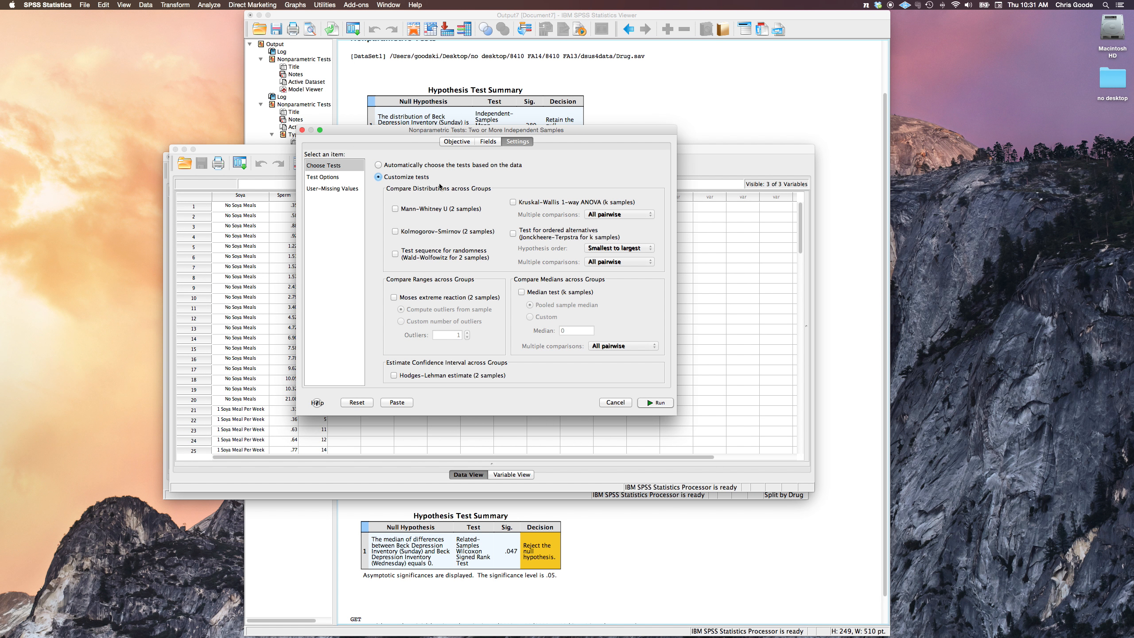
left_click(513, 203)
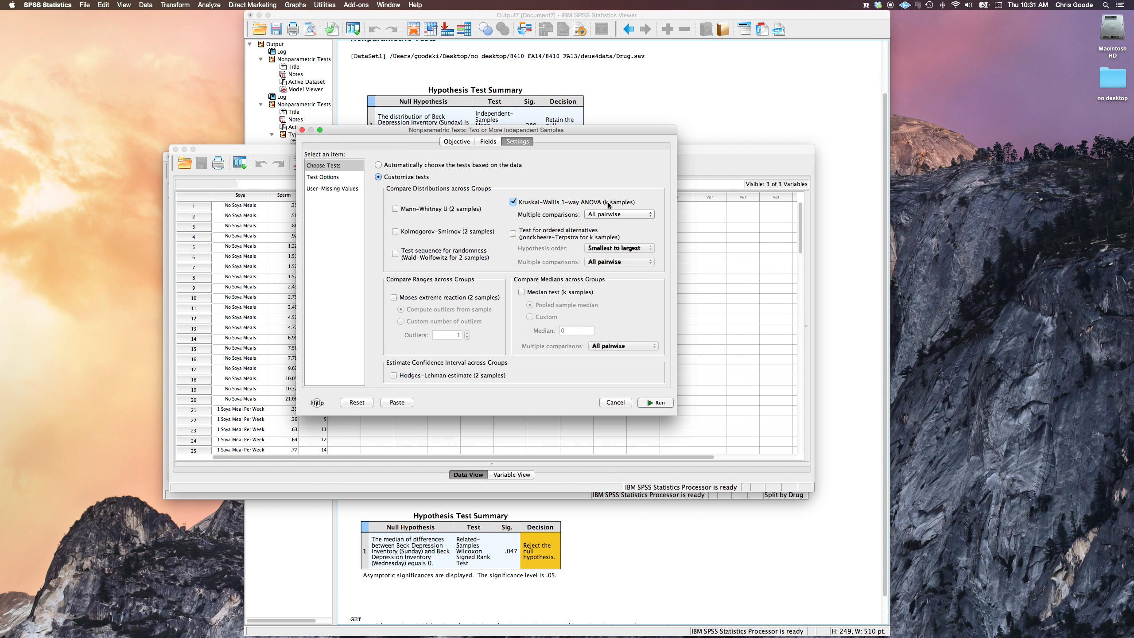
left_click(630, 218)
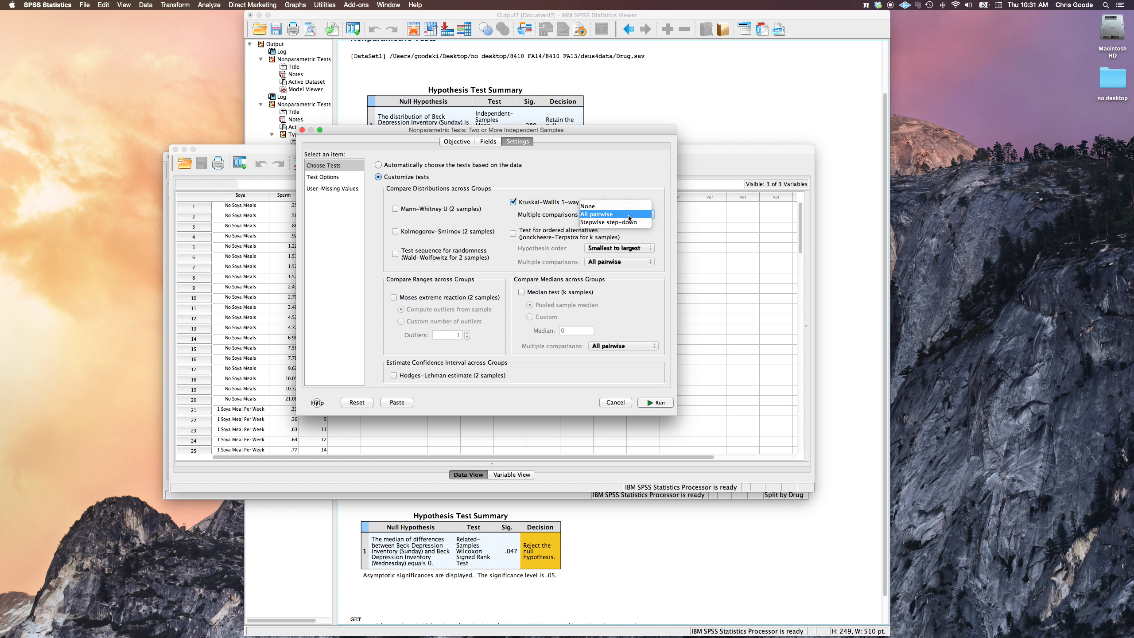
left_click(605, 223)
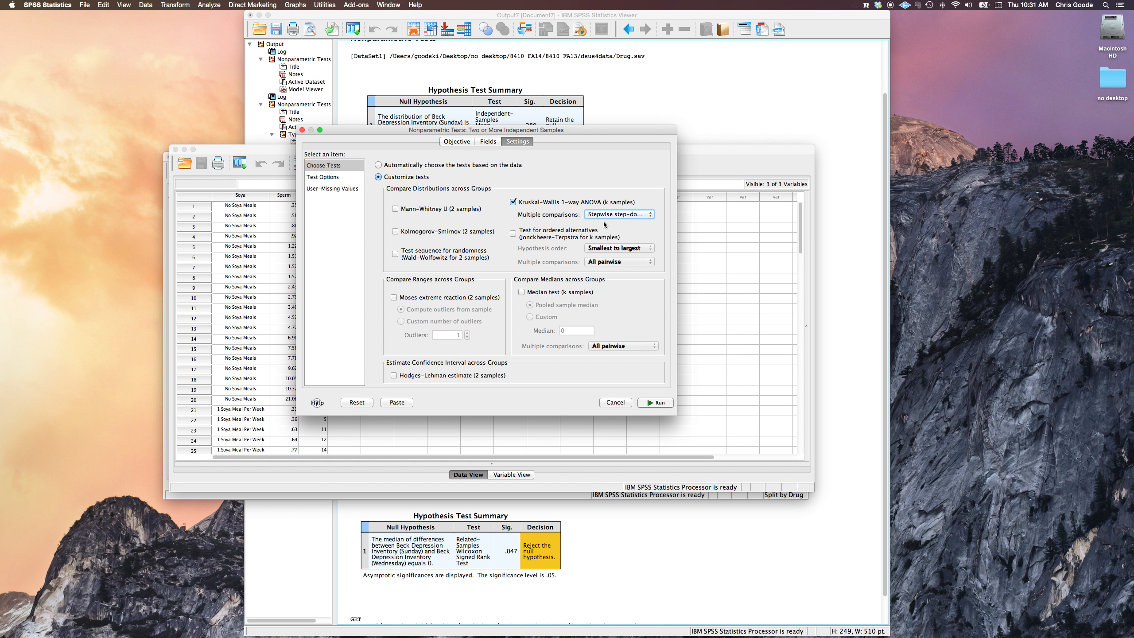
left_click(648, 403)
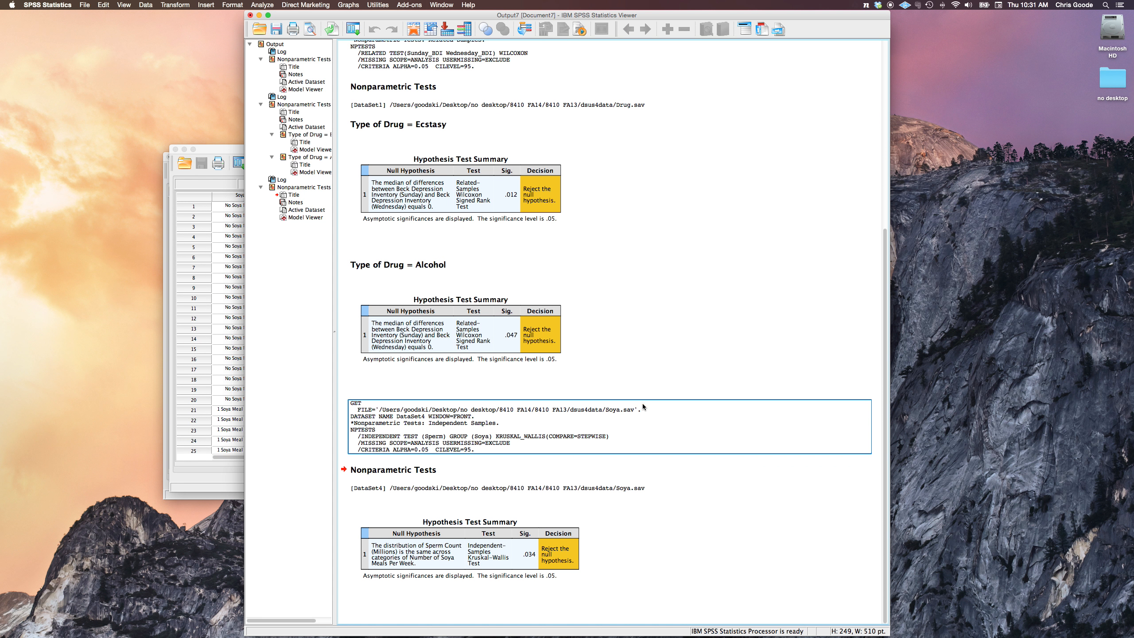
- Examine the detailed Kruskal-Wallis results for sperm count by number of soya meals, including the boxplot and Homogeneous Subsets view
left_click(485, 547)
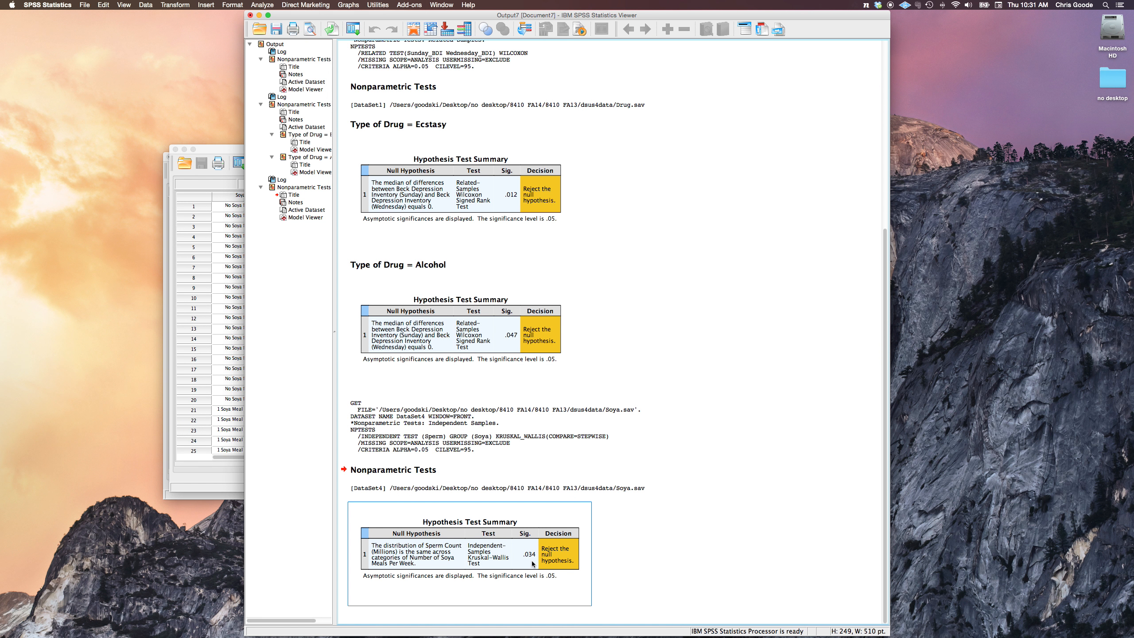
double_click(485, 557)
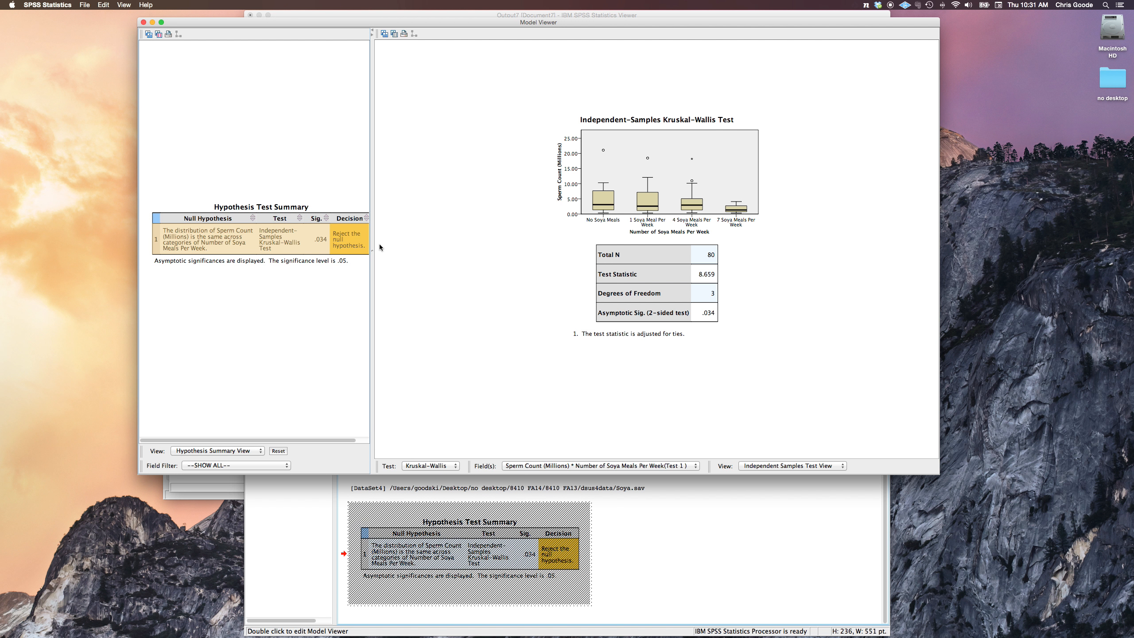
left_click_drag(373, 254, 438, 253)
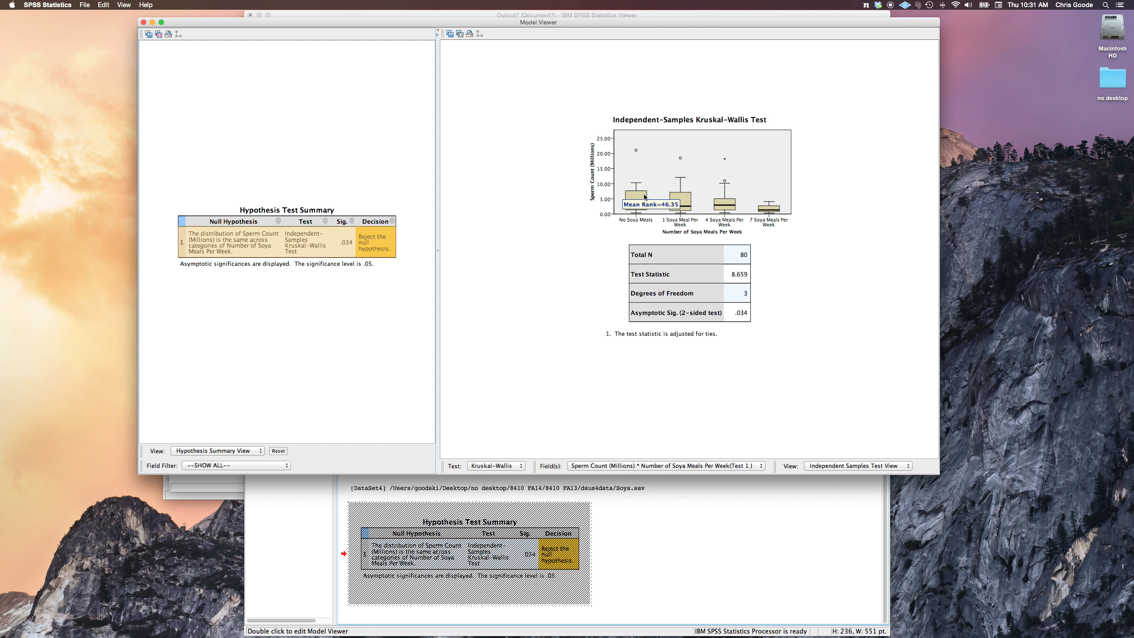
mouse_move(672, 205)
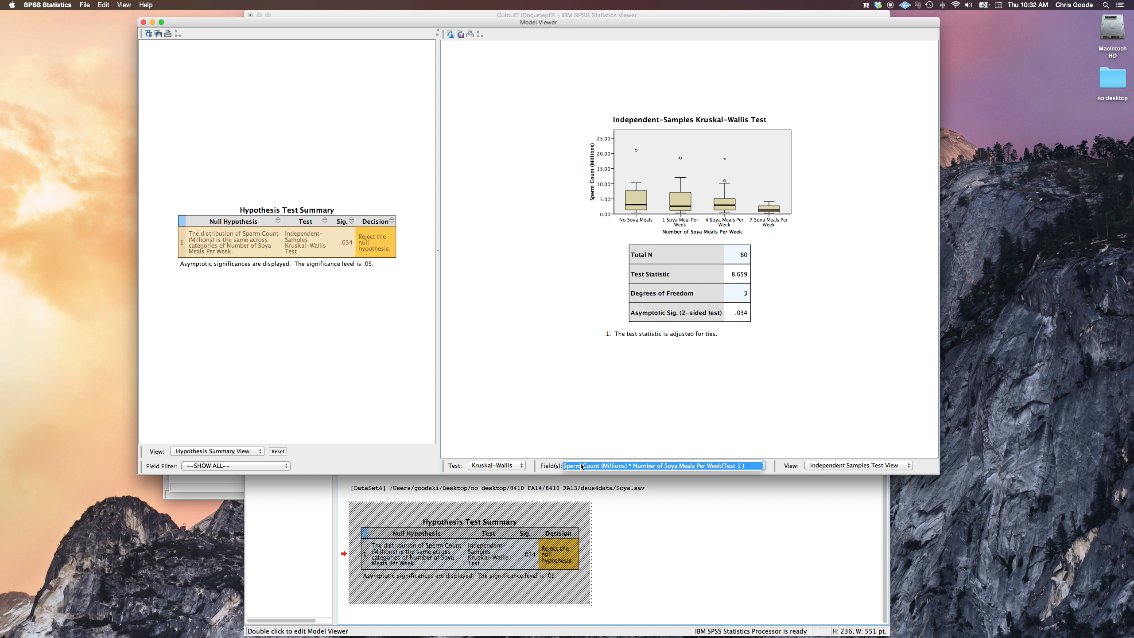
left_click(847, 467)
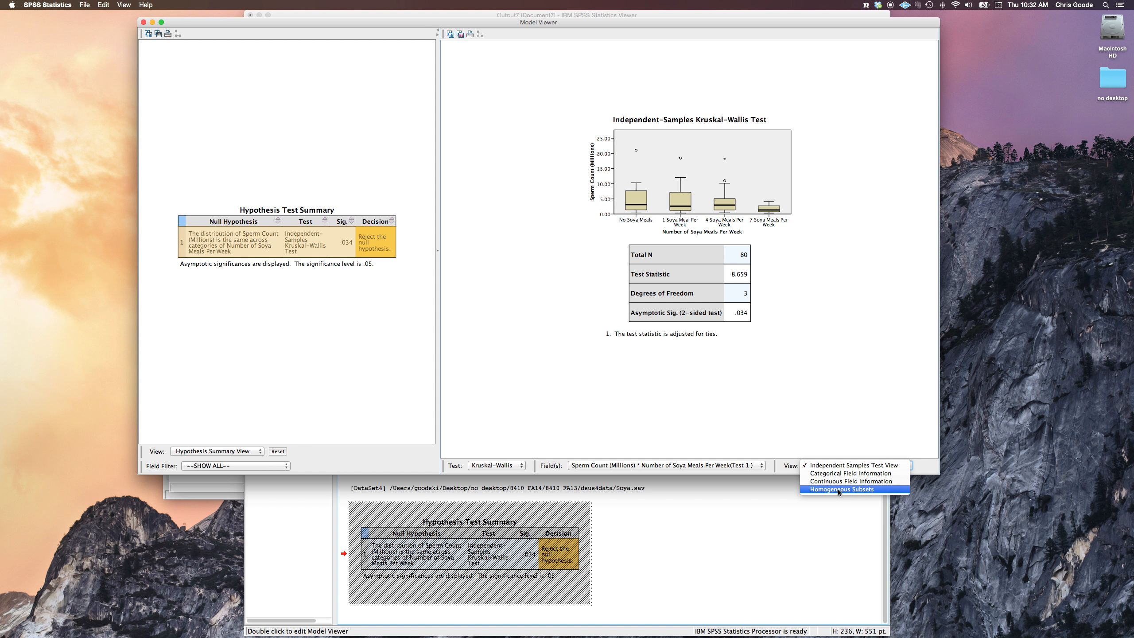
left_click(839, 489)
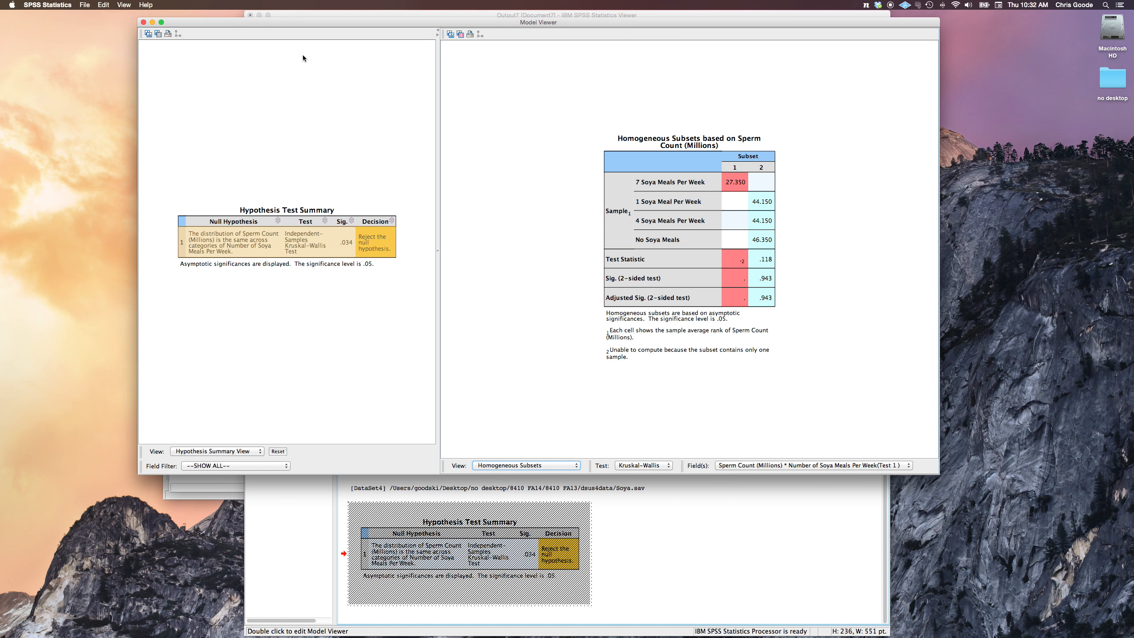
- Close the model viewer and rerun the independent-samples Kruskal-Wallis 1-way ANOVA with multiple comparisons set to All pairwise
left_click(144, 22)
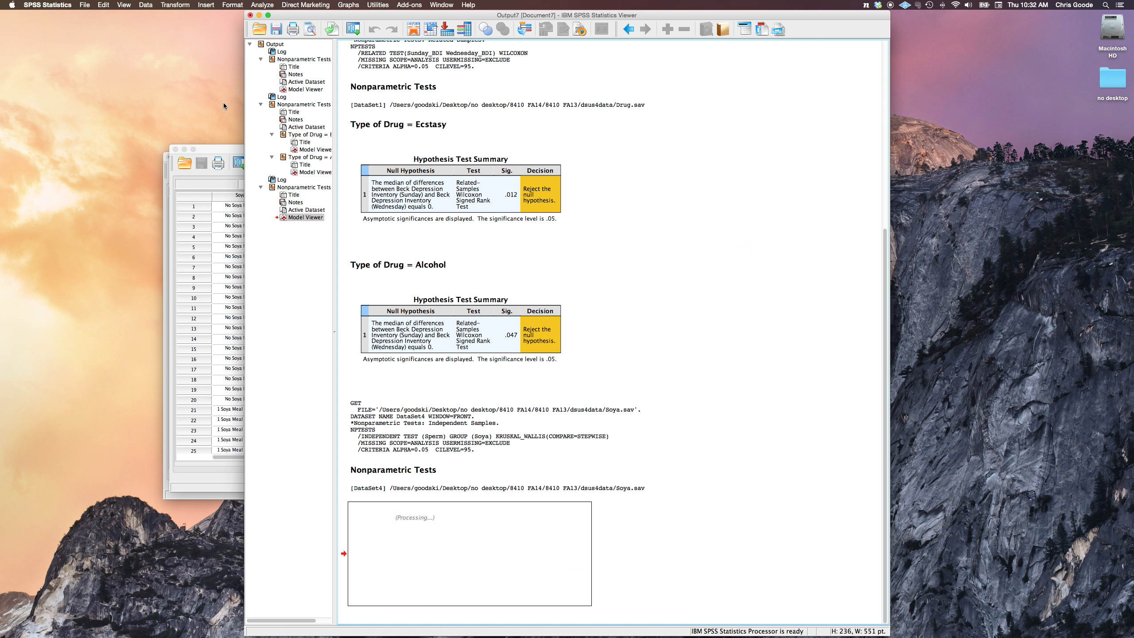
left_click(262, 5)
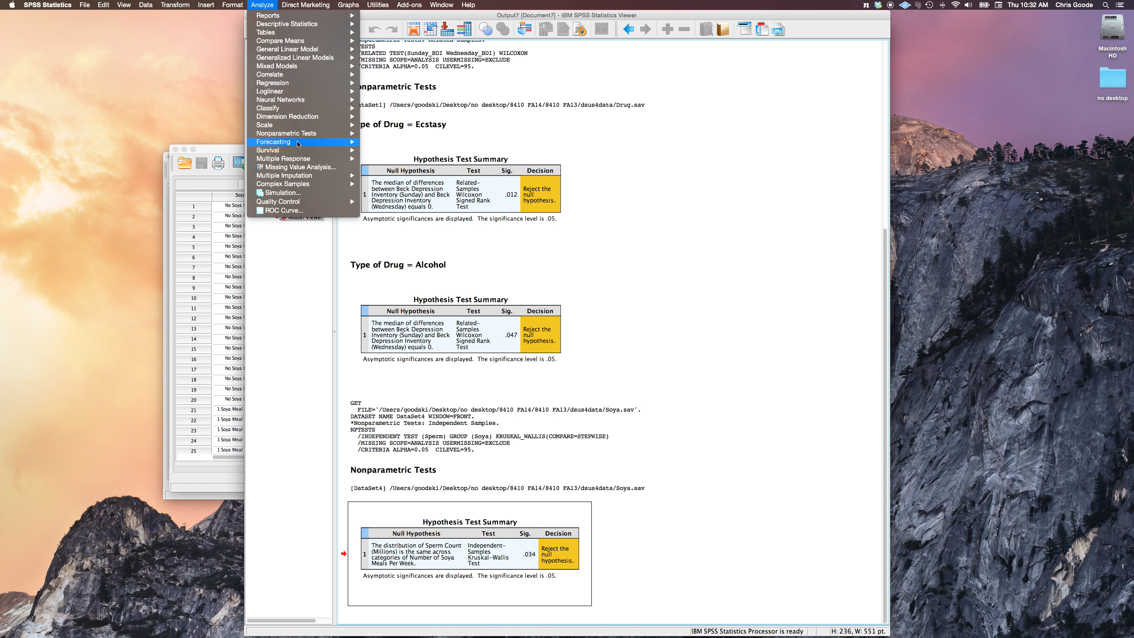
mouse_move(302, 137)
left_click(404, 143)
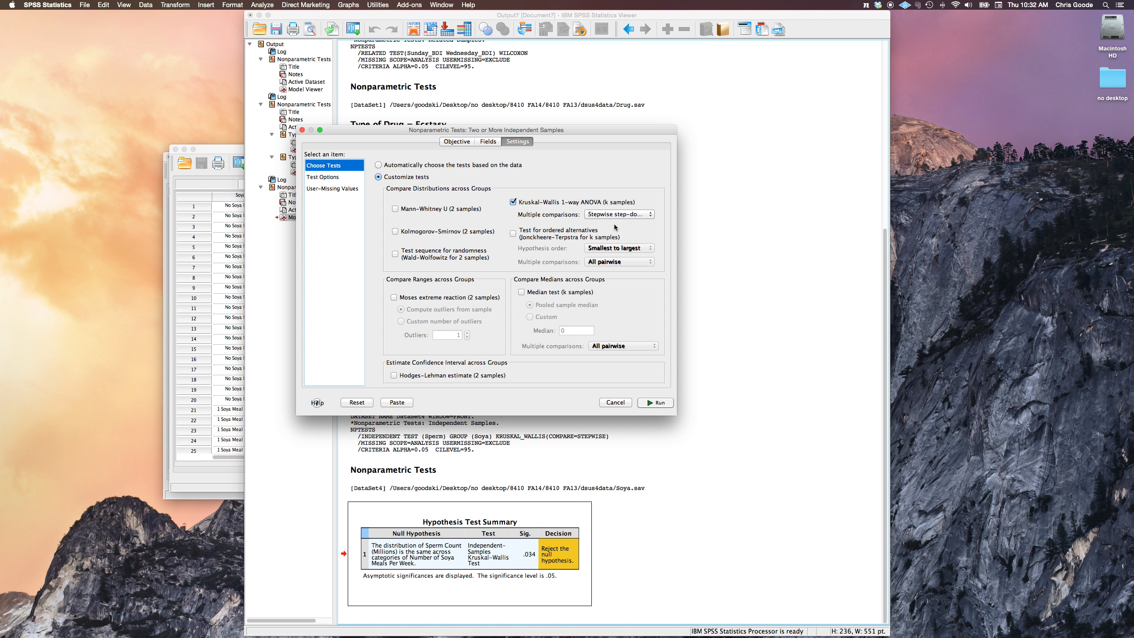
left_click(617, 214)
left_click(614, 207)
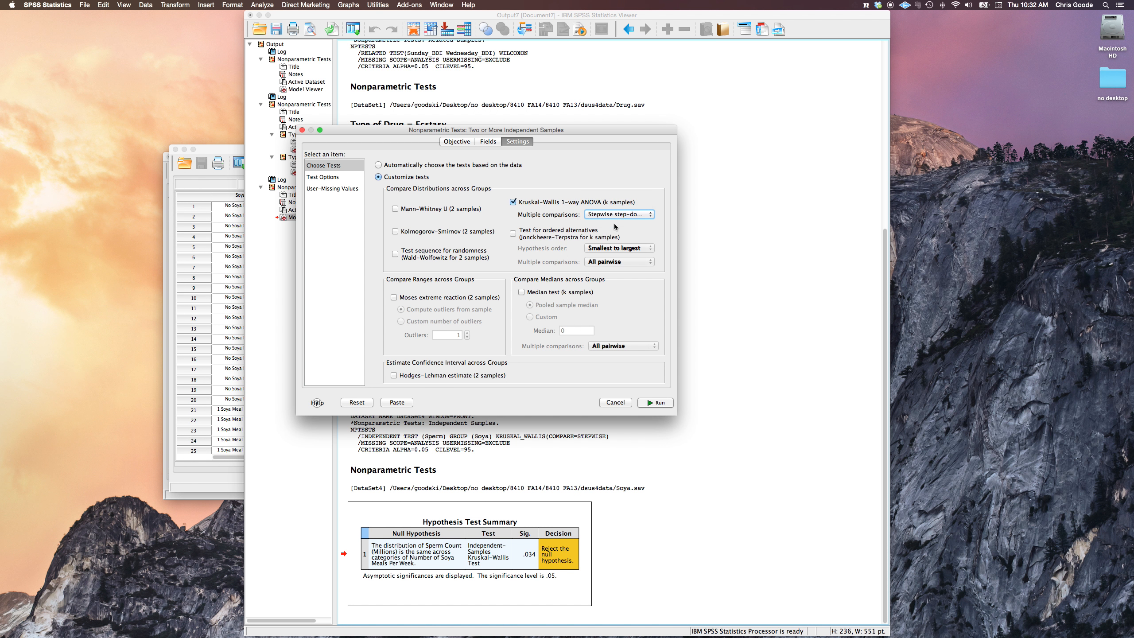
left_click(653, 403)
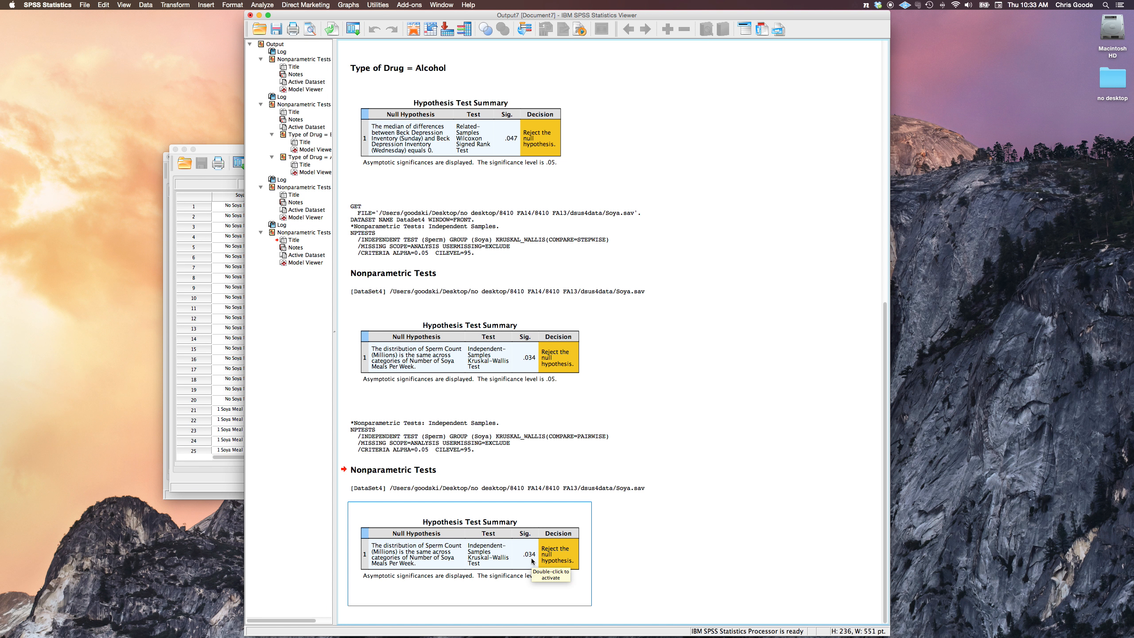
- Examine the Pairwise Comparisons view of the newest Kruskal-Wallis result, and close the model viewer
double_click(530, 560)
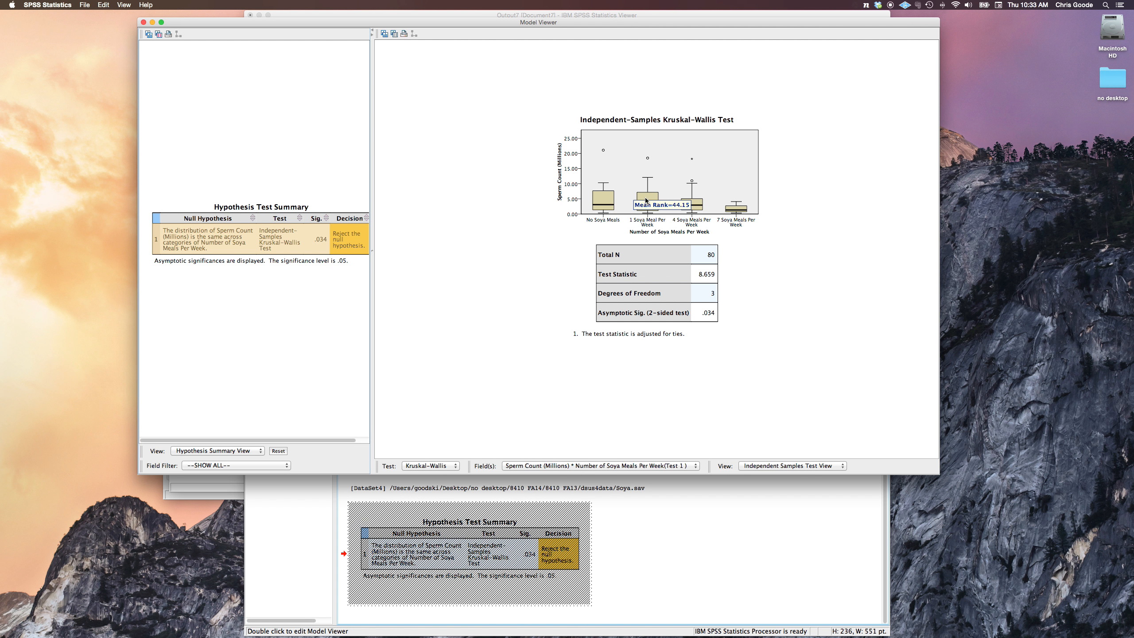
mouse_move(739, 210)
left_click(758, 467)
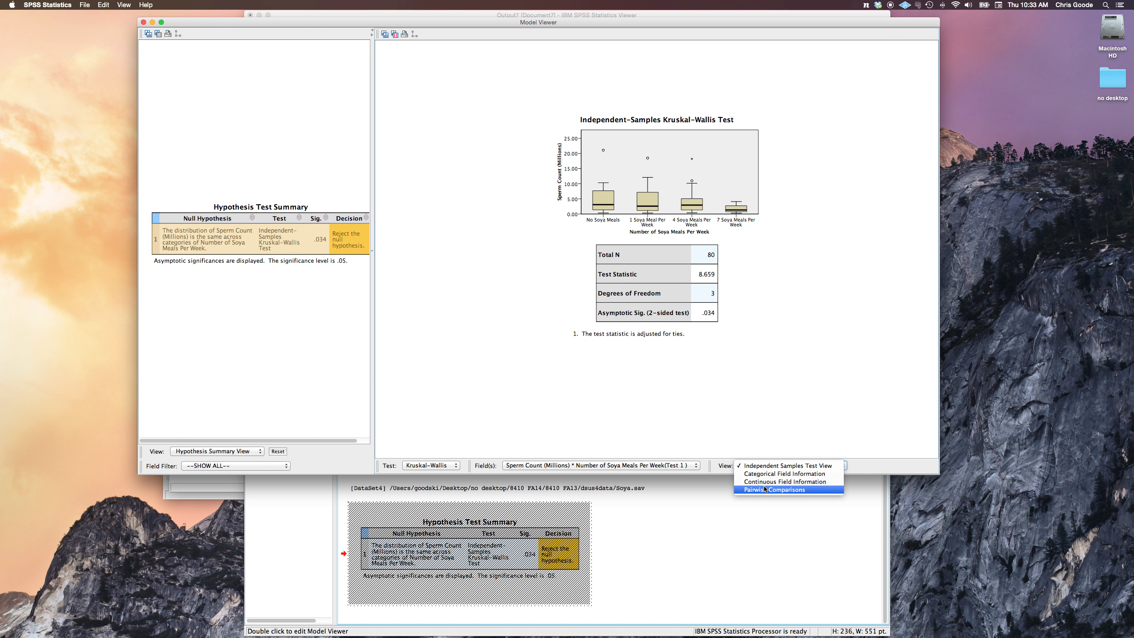
left_click(764, 487)
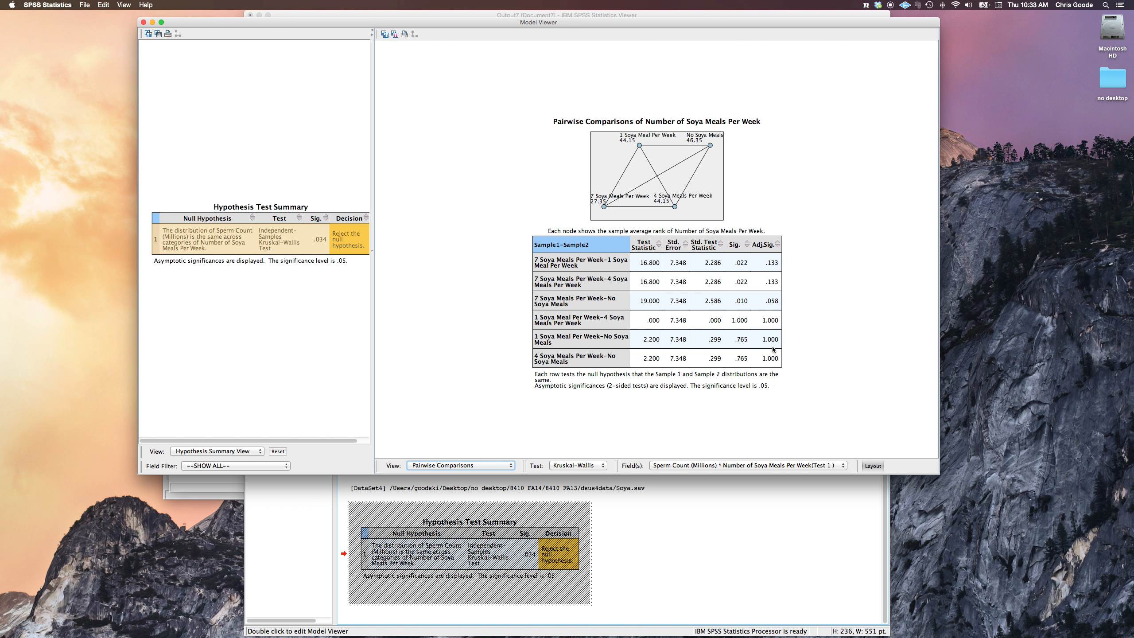
left_click(144, 22)
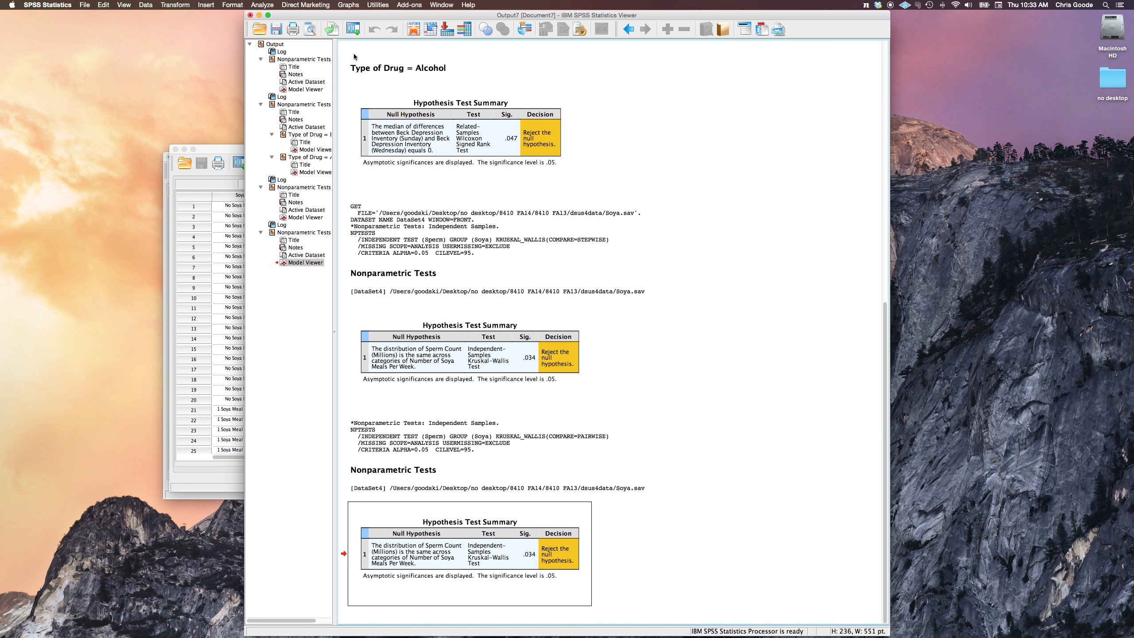
- Open the Diet.sav data file from the dsus4data folder
left_click(229, 298)
left_click(184, 163)
left_click(467, 301)
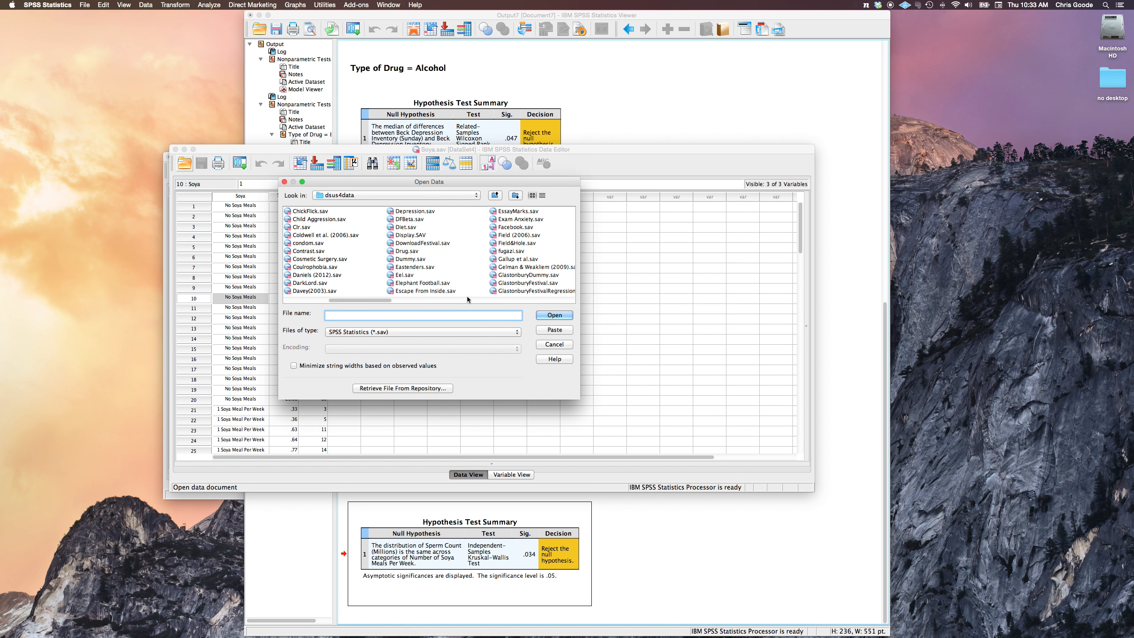
left_click(404, 227)
left_click(555, 315)
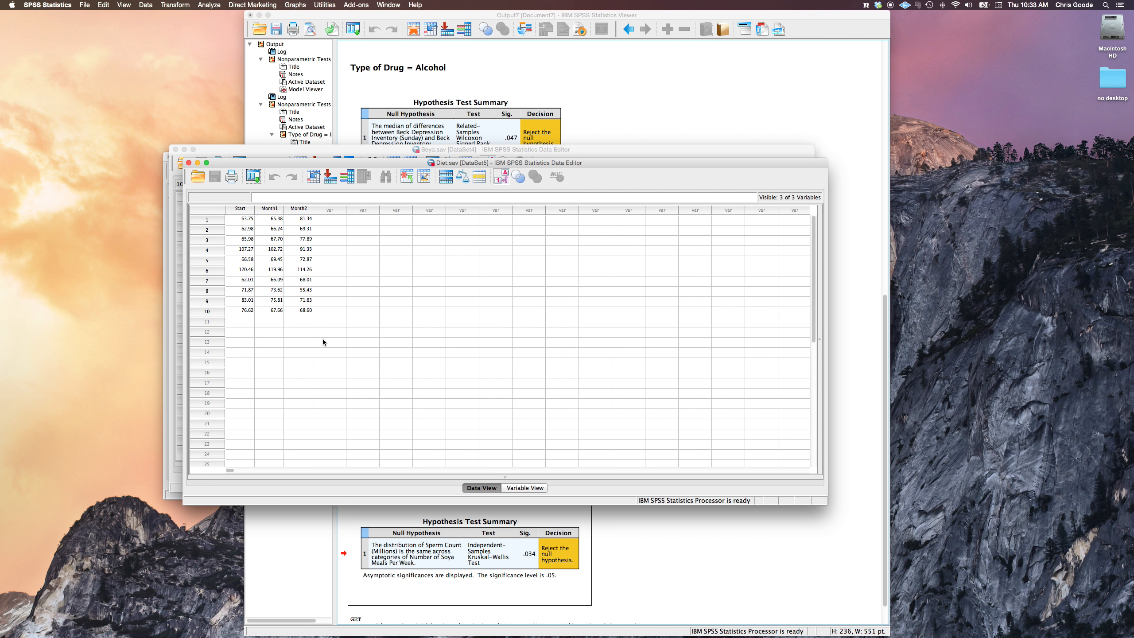
left_click(205, 4)
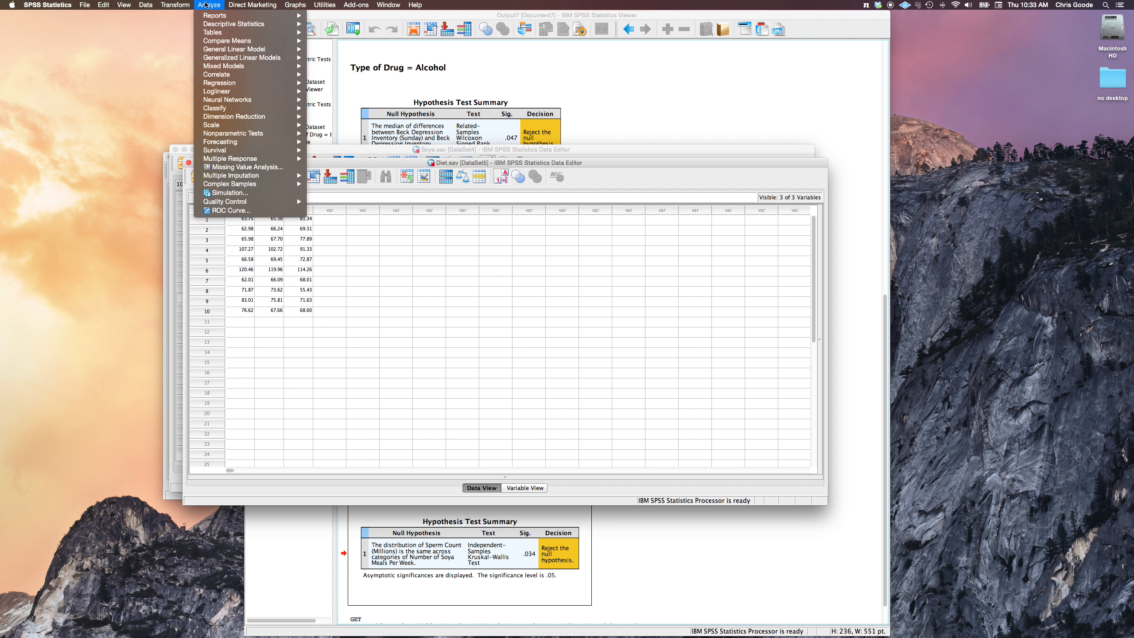
mouse_move(283, 132)
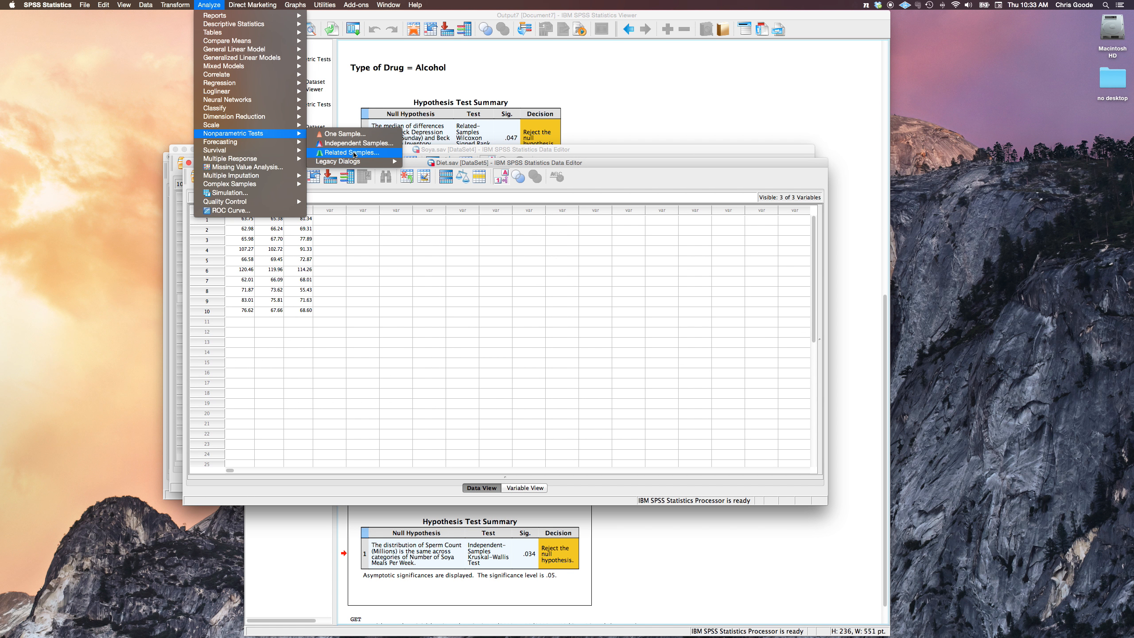
left_click(328, 243)
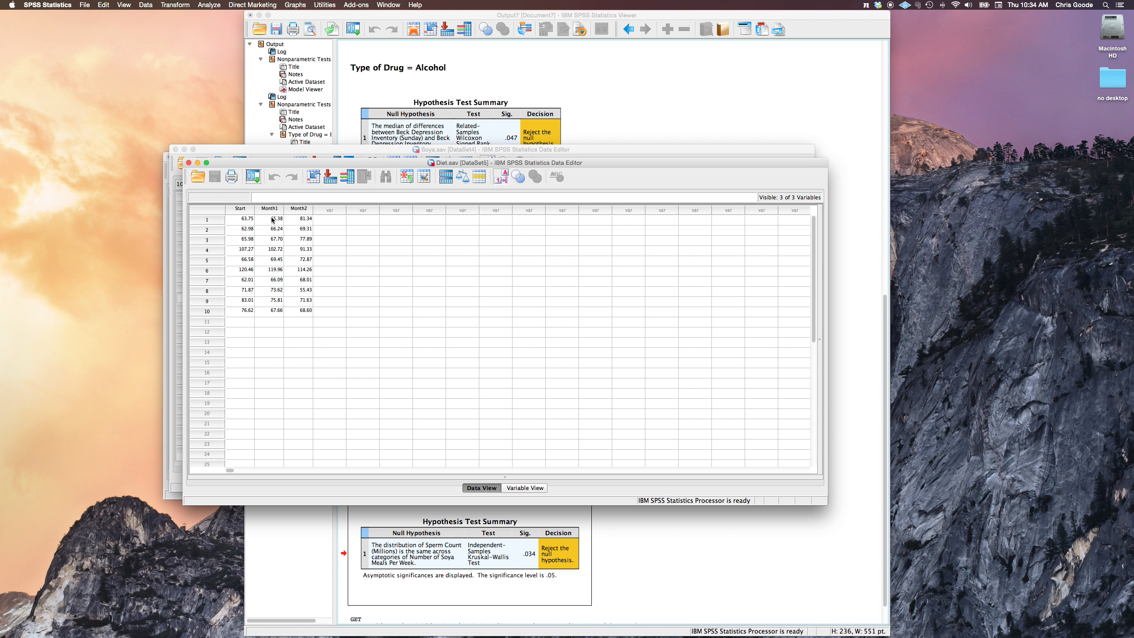
- Run a customized related-samples nonparametric test using Friedman's 2-way ANOVA by ranks with stepwise step-down multiple comparisons
left_click(208, 4)
mouse_move(263, 51)
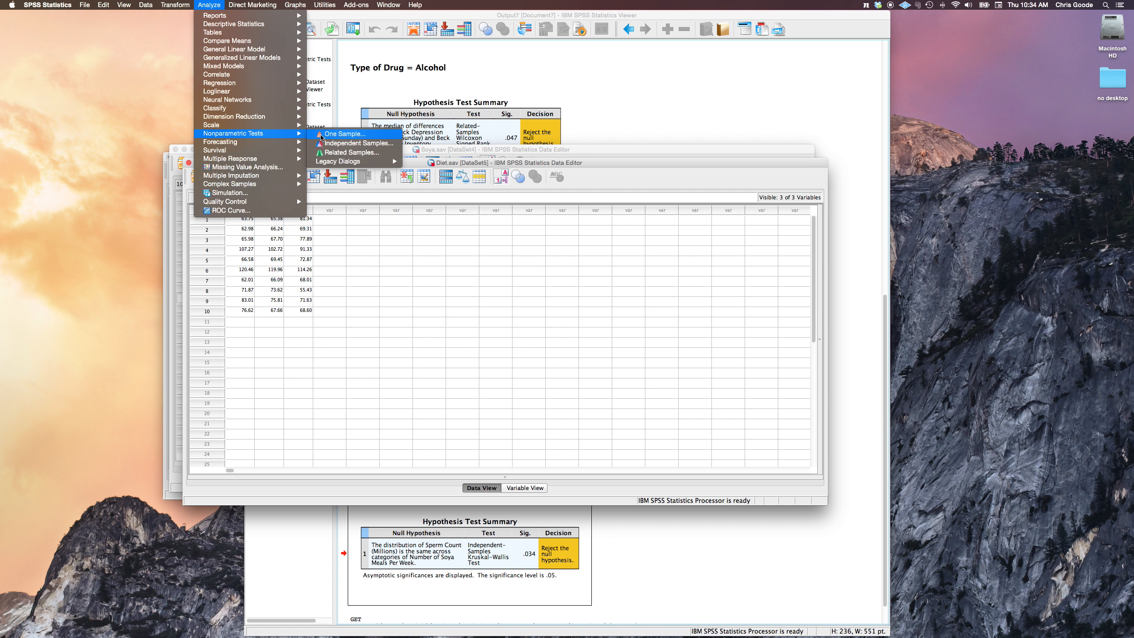
left_click(353, 153)
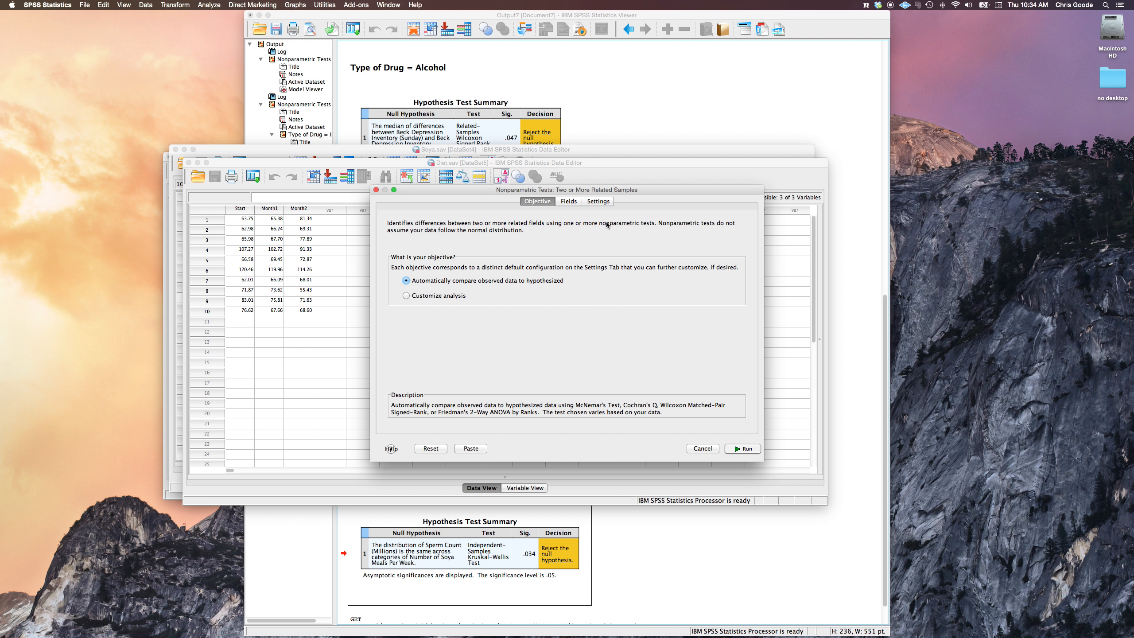
left_click(600, 202)
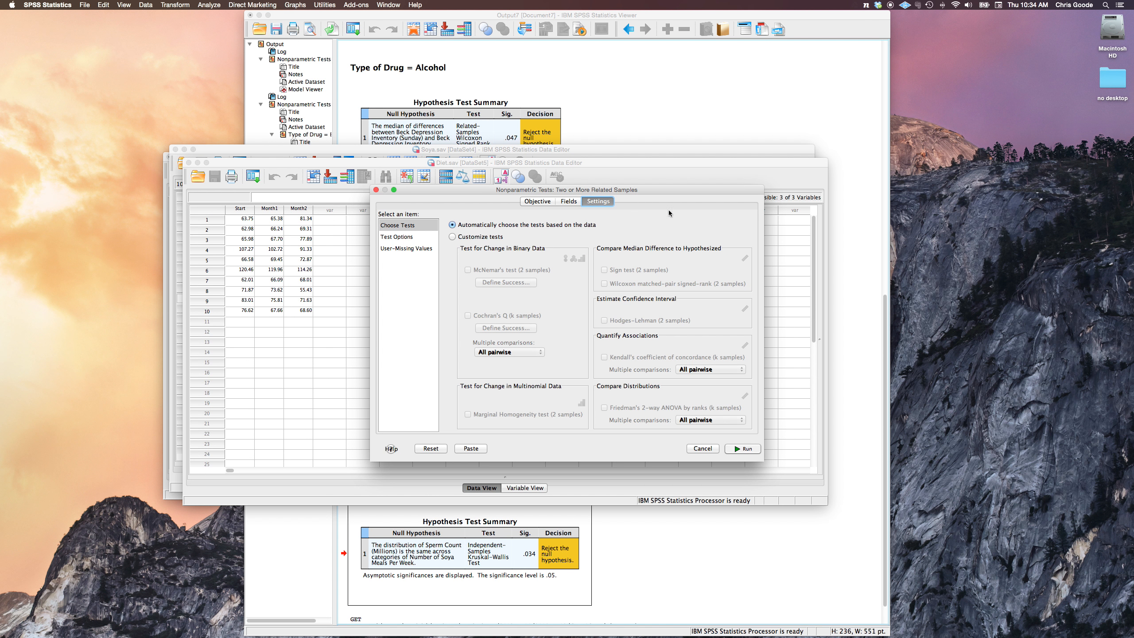
left_click(452, 237)
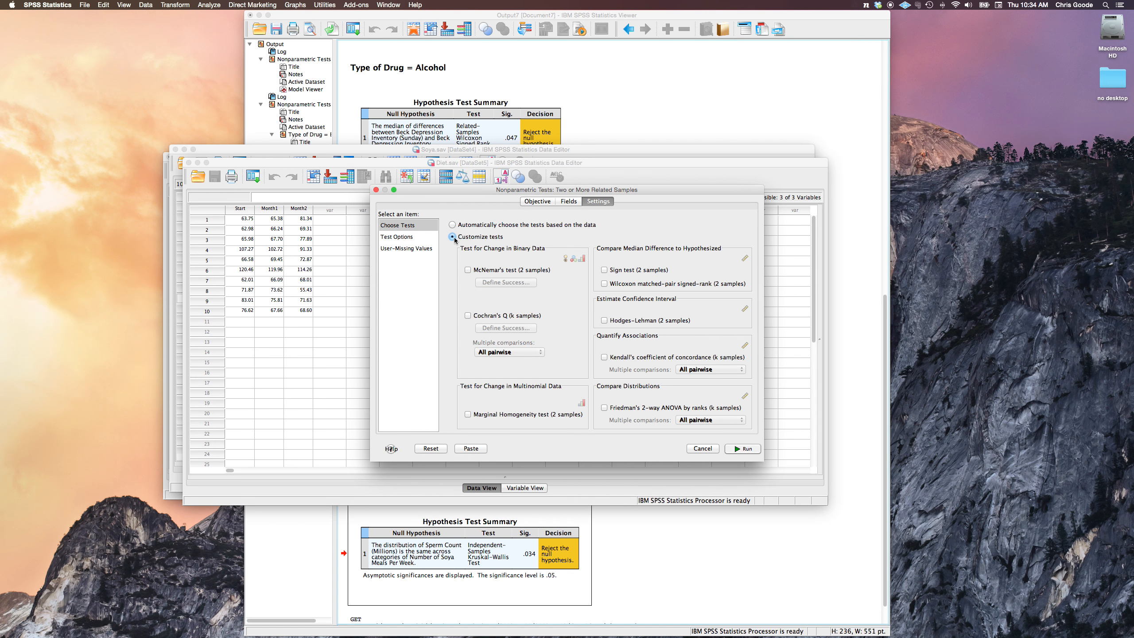
left_click(605, 408)
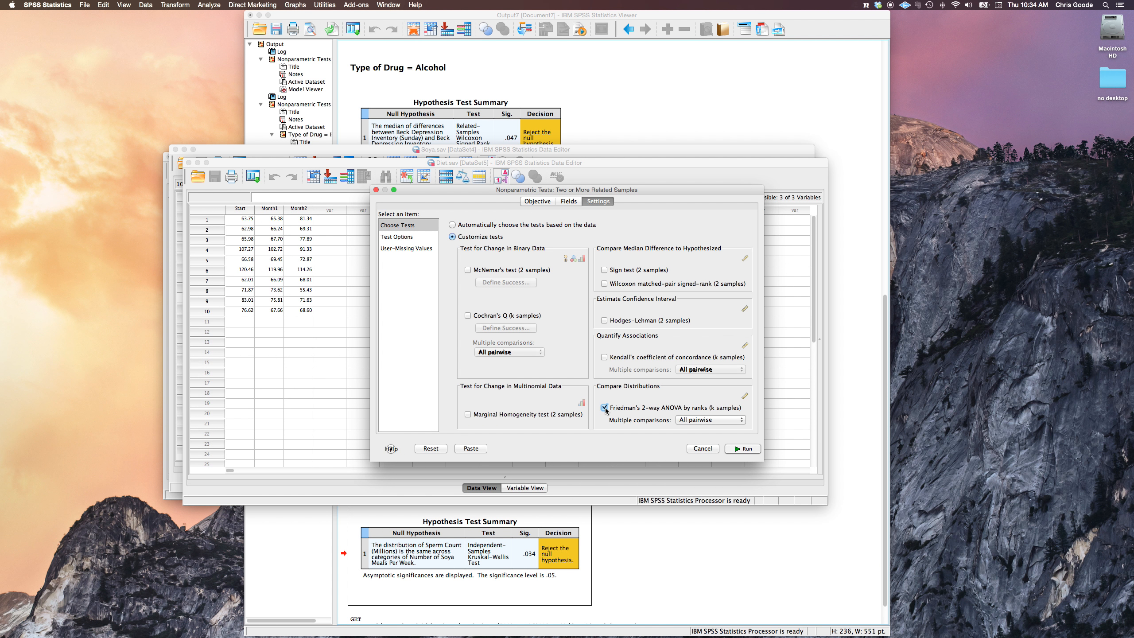
left_click(698, 420)
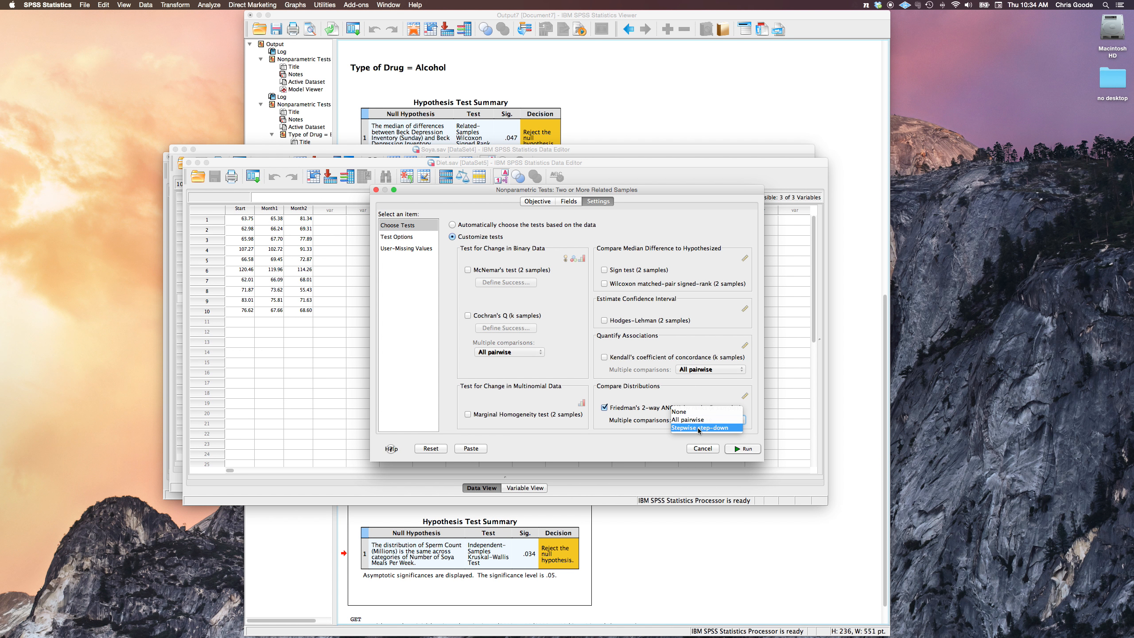
left_click(698, 427)
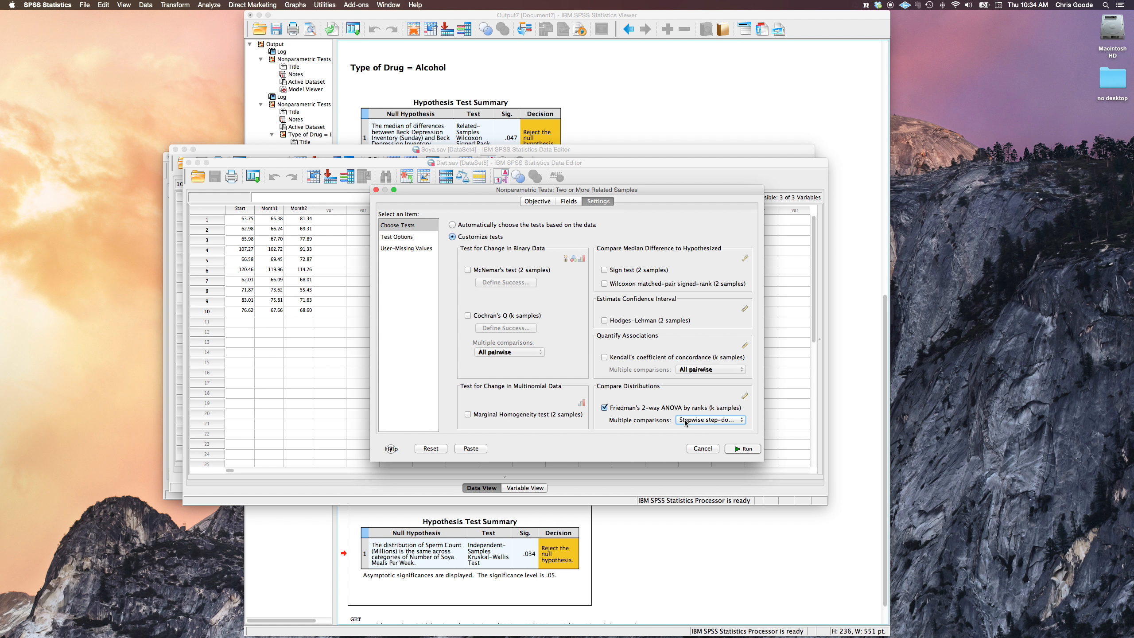
left_click(742, 450)
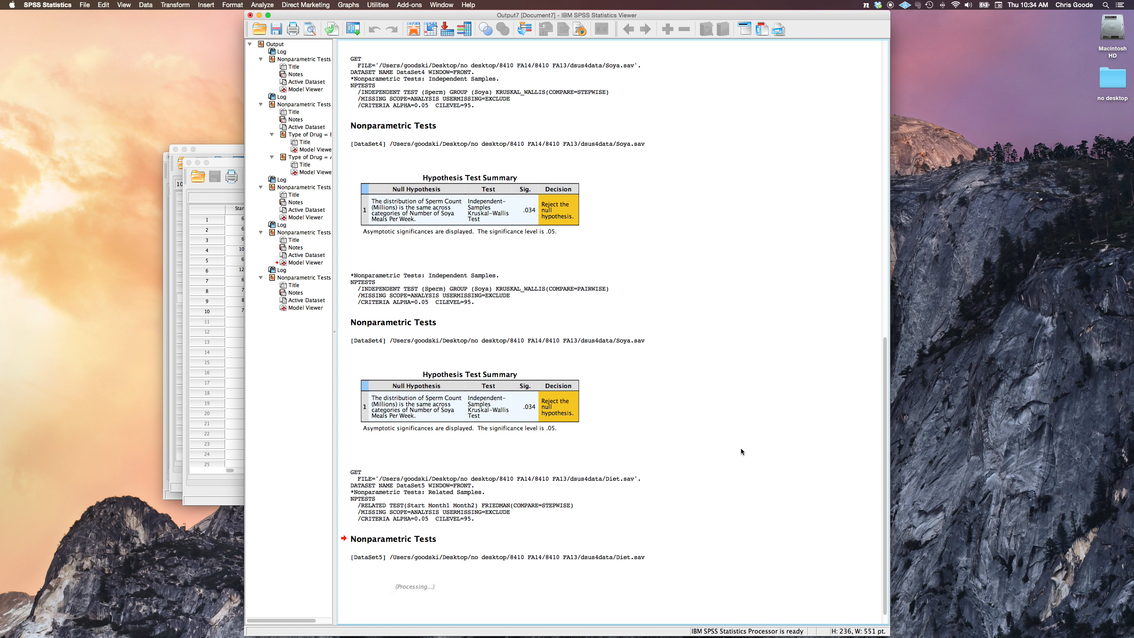
- Examine the detailed Friedman results for weight at start, after 1 month and after 2 months, widening the hypothesis summary pane
left_click(573, 564)
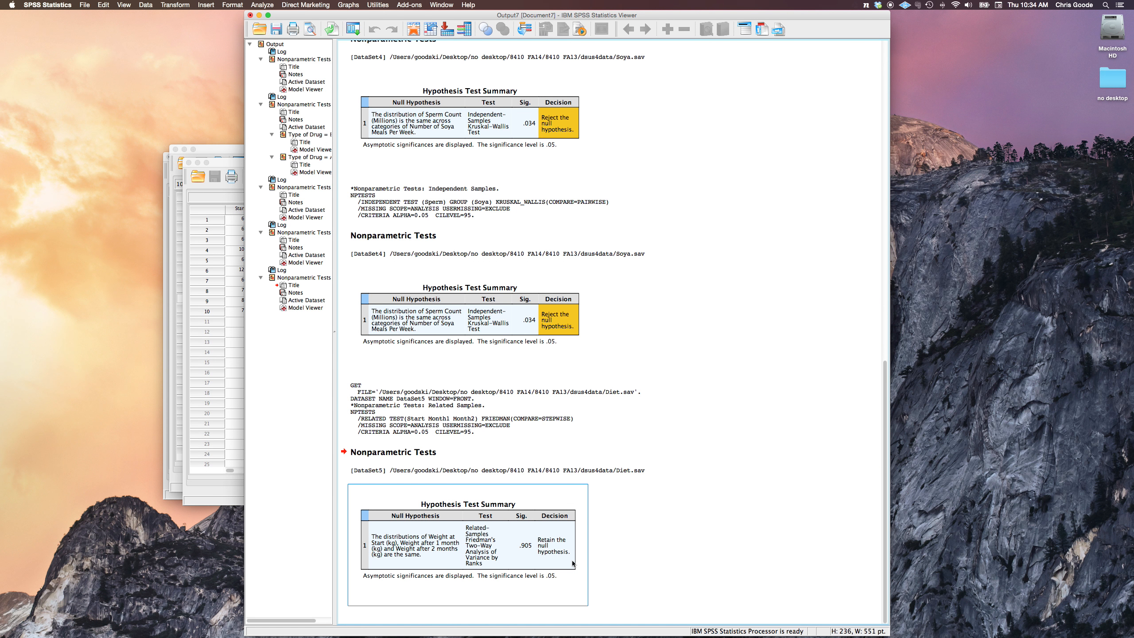
double_click(527, 552)
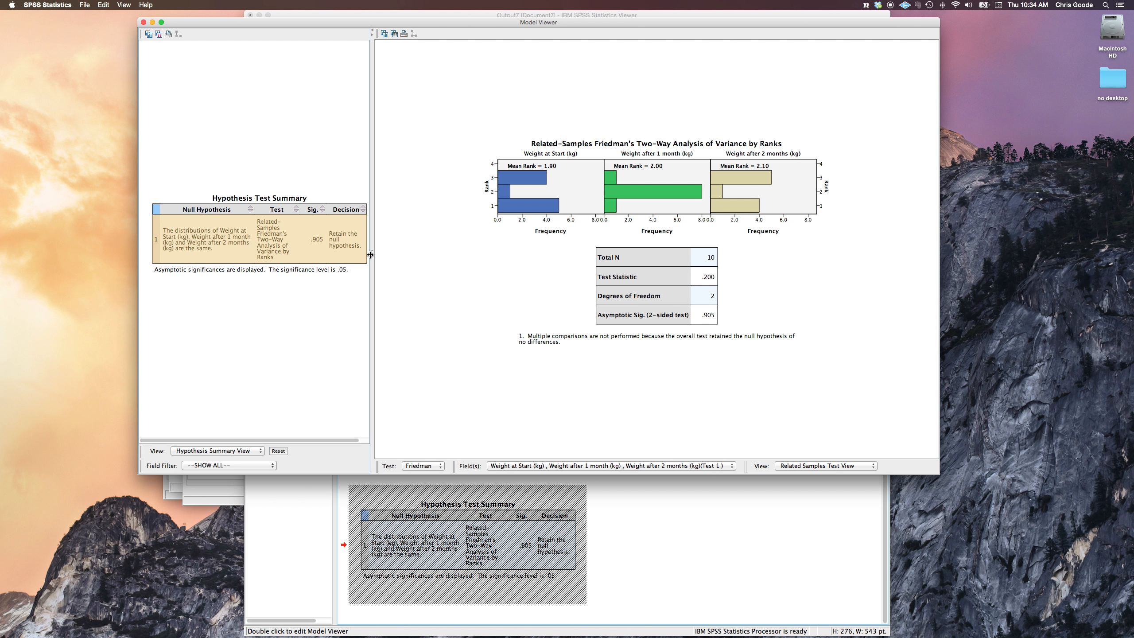
left_click_drag(372, 252, 446, 252)
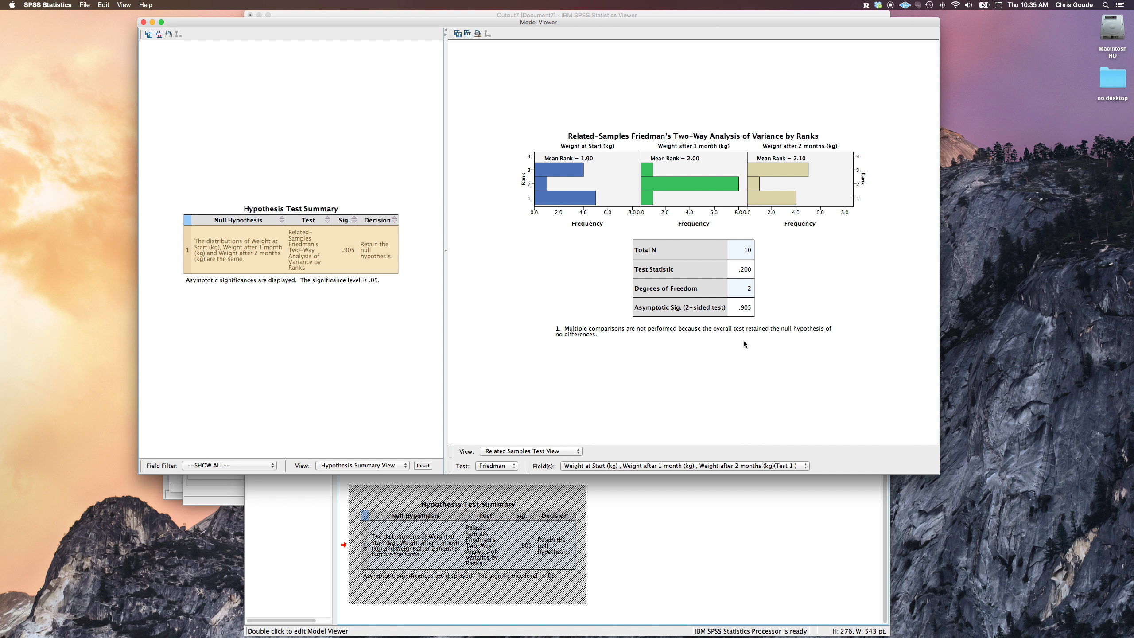
left_click(629, 467)
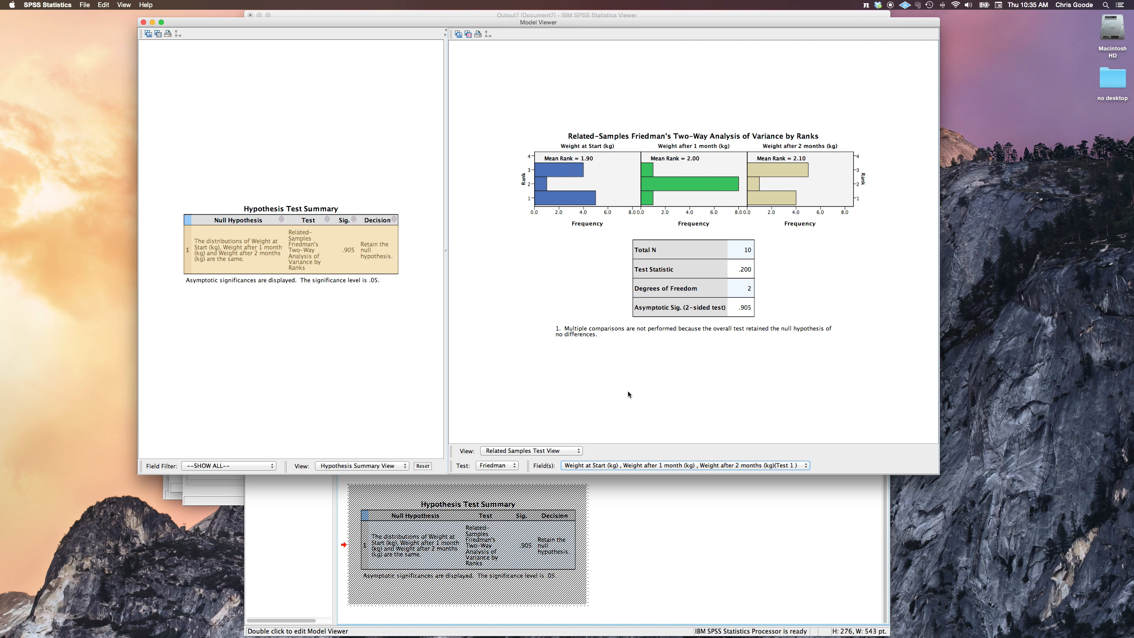